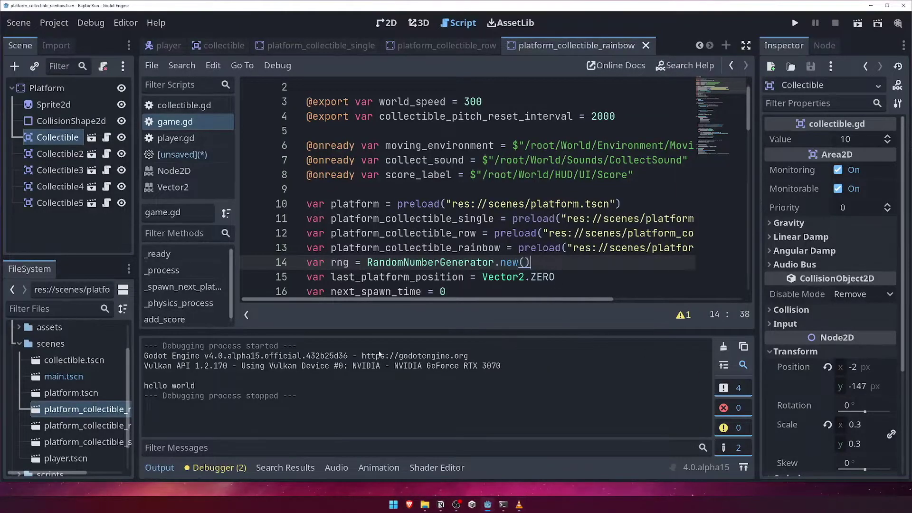
# - Collapse the Output panel so the game.gd script editor shows more lines
pyautogui.click(174, 468)
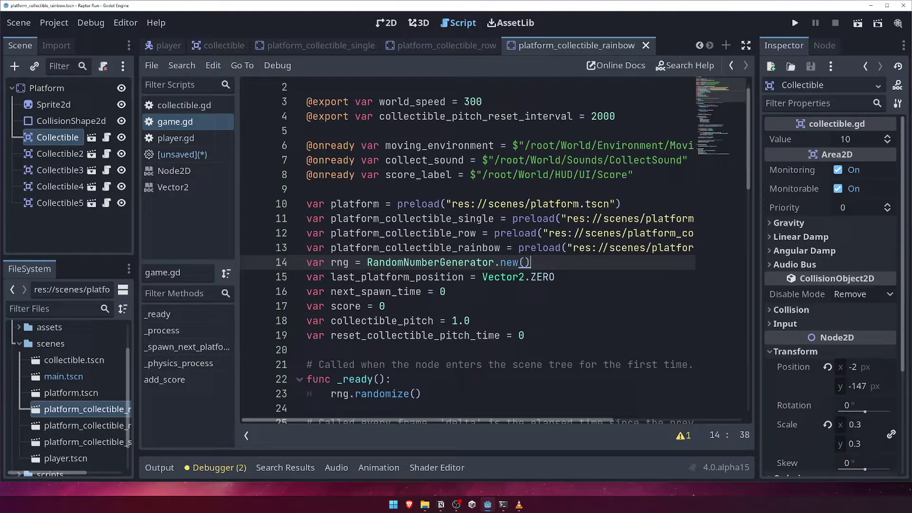
pyautogui.click(20, 23)
# - Start a new scene with a CharacterBody2D root and rename it Enemy
pyautogui.click(36, 38)
pyautogui.click(91, 169)
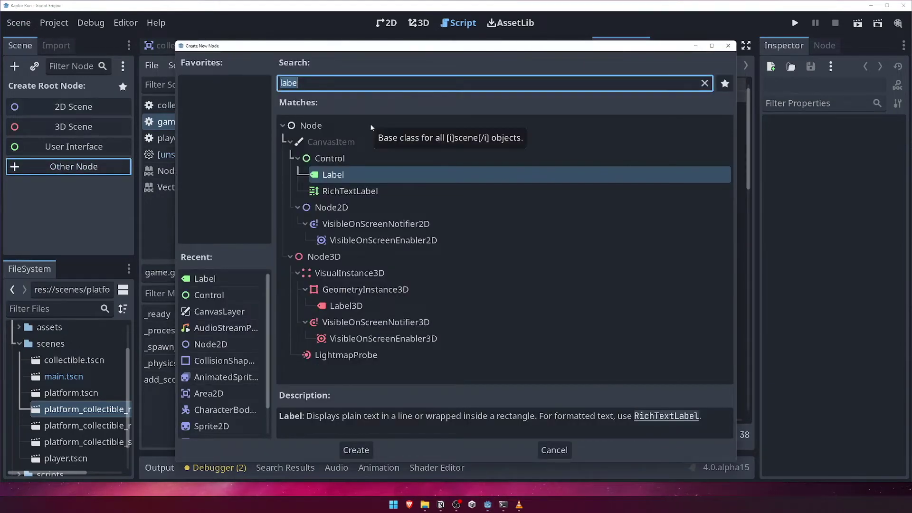
pyautogui.write('chara')
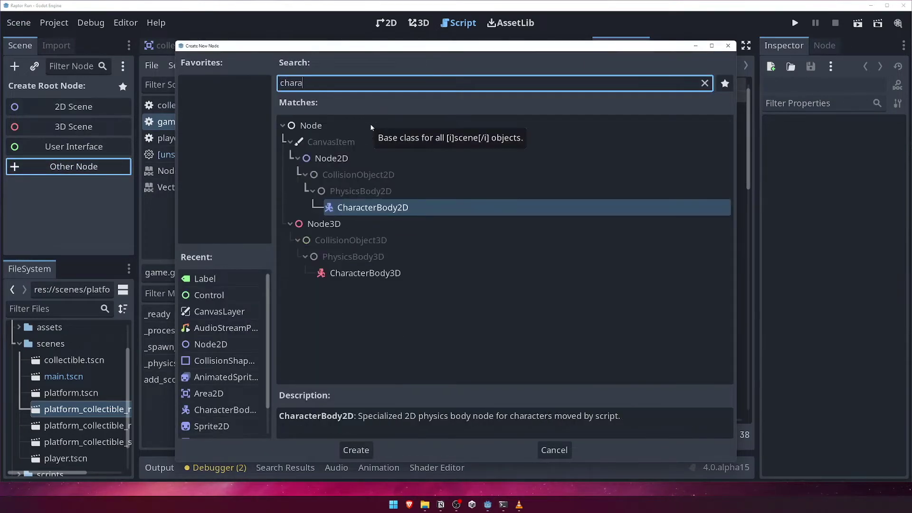
pyautogui.click(397, 211)
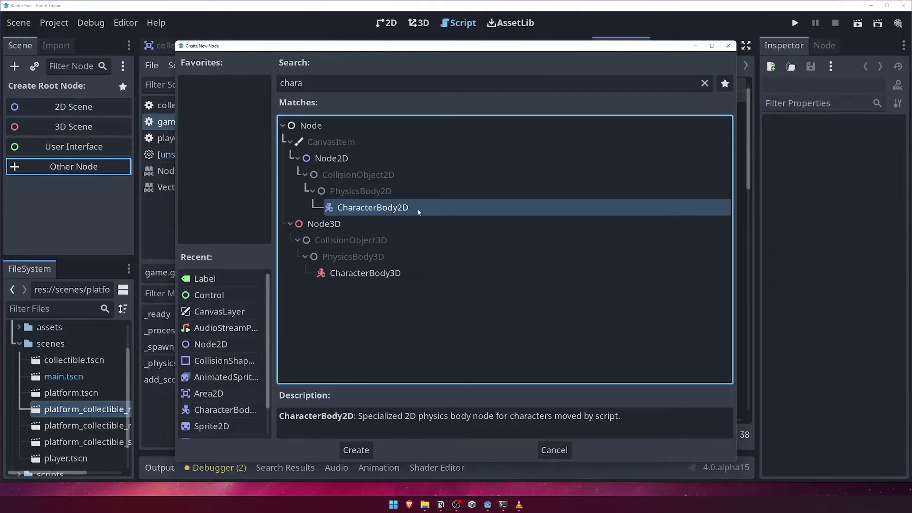
pyautogui.click(358, 449)
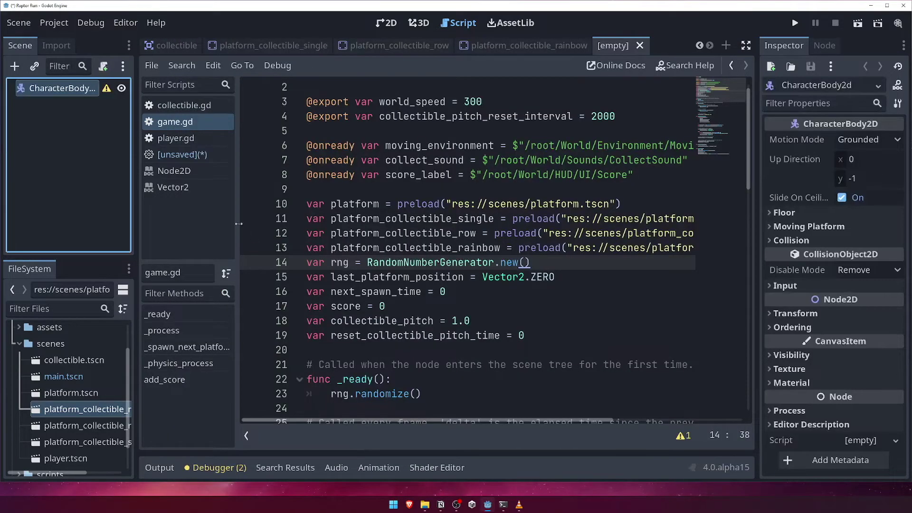
pyautogui.doubleClick(70, 90)
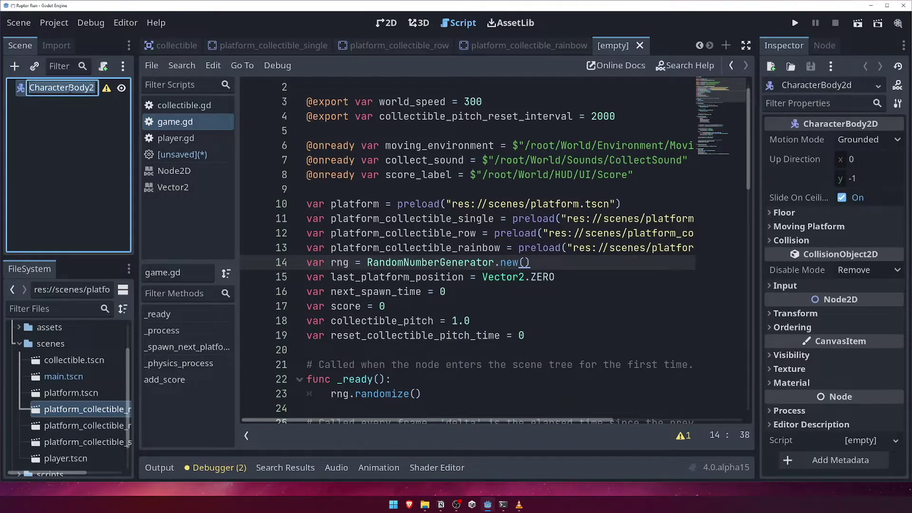
pyautogui.write('Enemy')
pyautogui.press('Return')
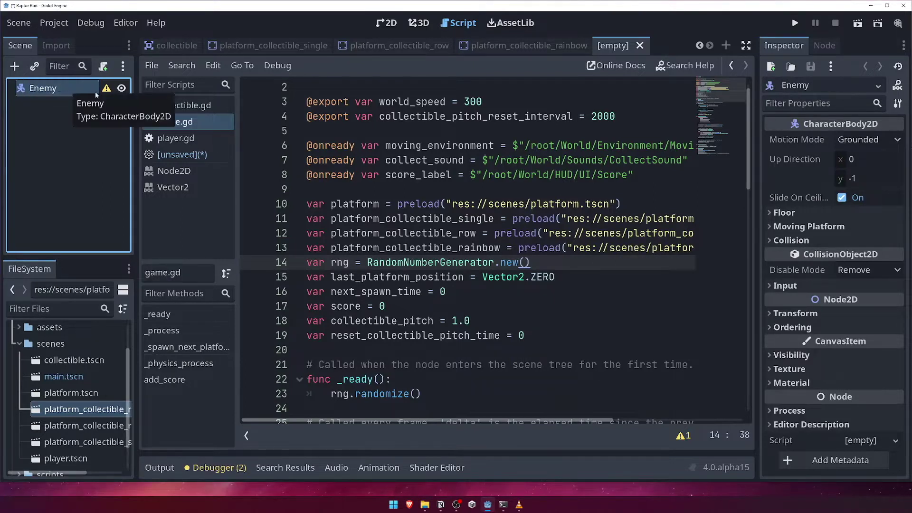
# - Add Enemy to the 'enemy' group and save the scene as enemy.tscn
pyautogui.click(818, 49)
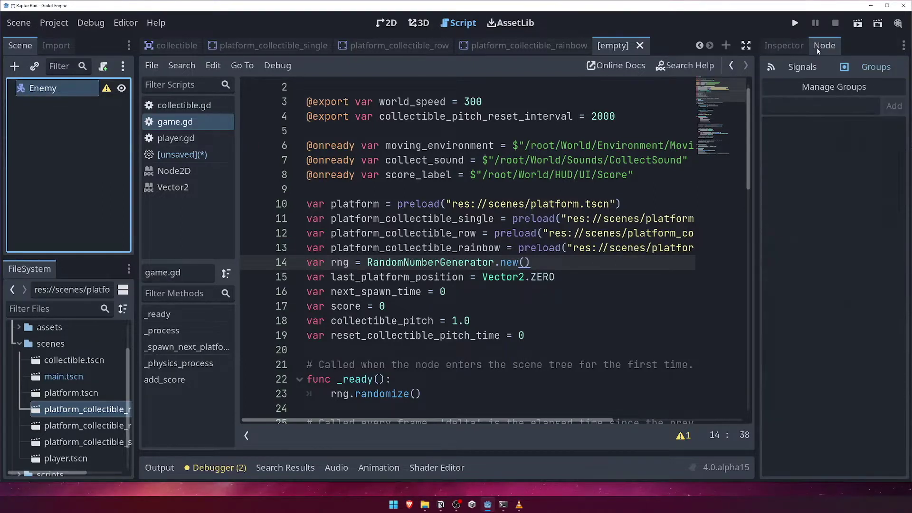
pyautogui.click(386, 23)
pyautogui.click(830, 105)
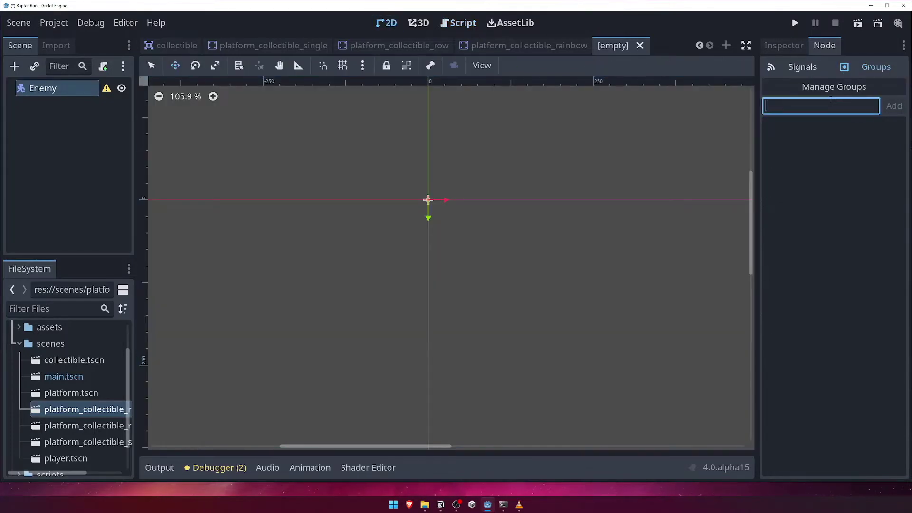
pyautogui.write('enemy')
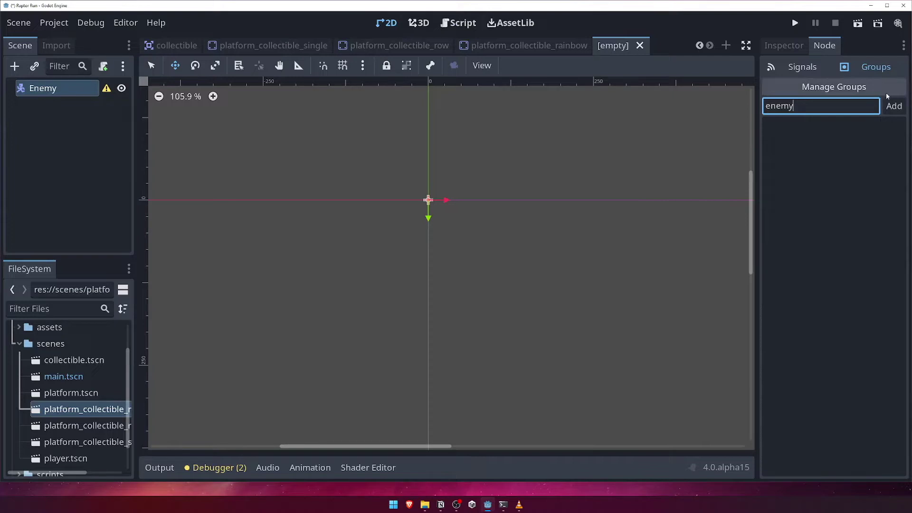
pyautogui.click(893, 105)
pyautogui.hotkey('ctrl', 's')
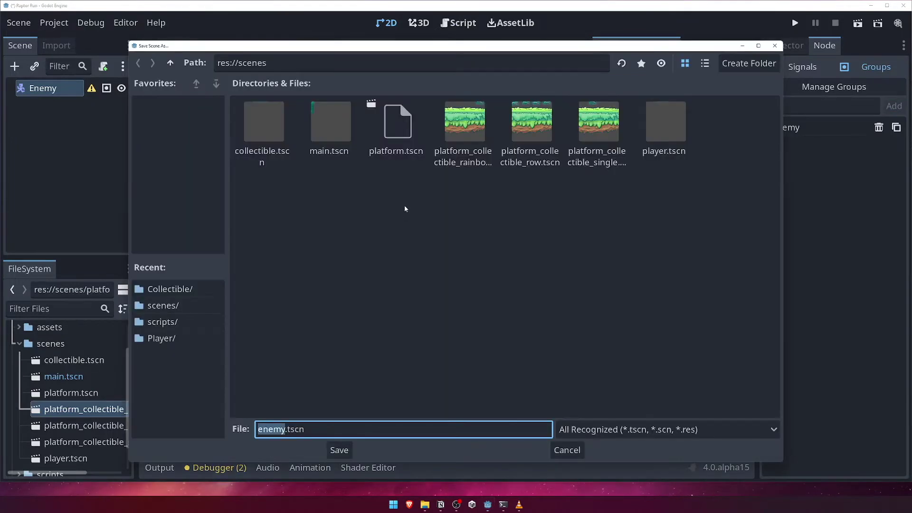
pyautogui.click(339, 449)
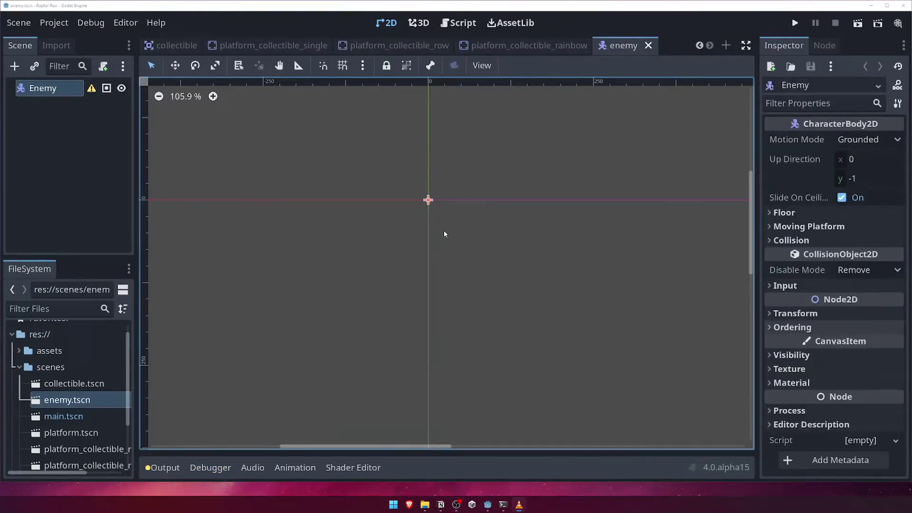
# - Add an AnimatedSprite2D child under Enemy
pyautogui.click(97, 150)
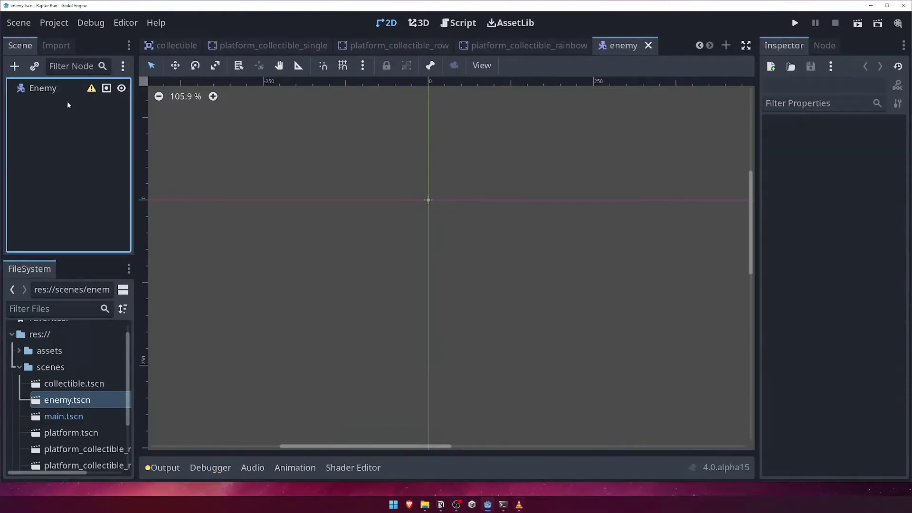
pyautogui.rightClick(55, 88)
pyautogui.click(81, 96)
pyautogui.write('anim')
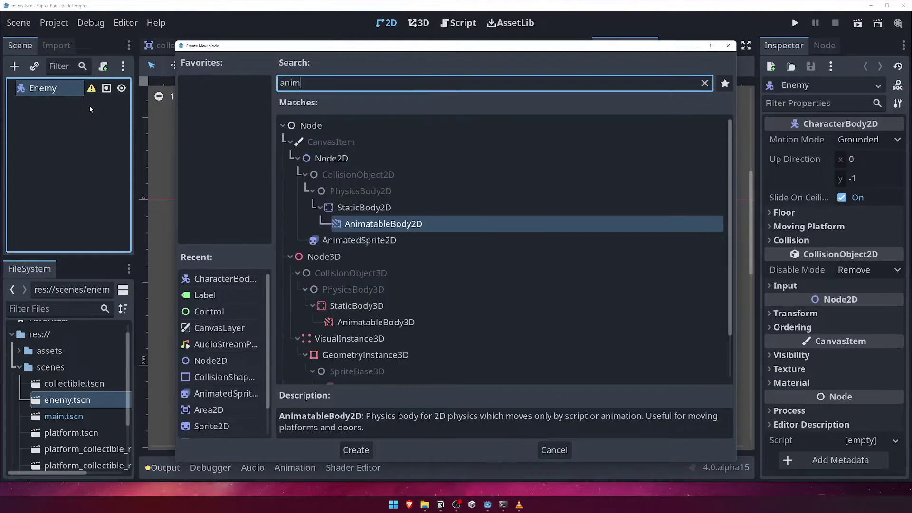
pyautogui.press('Down')
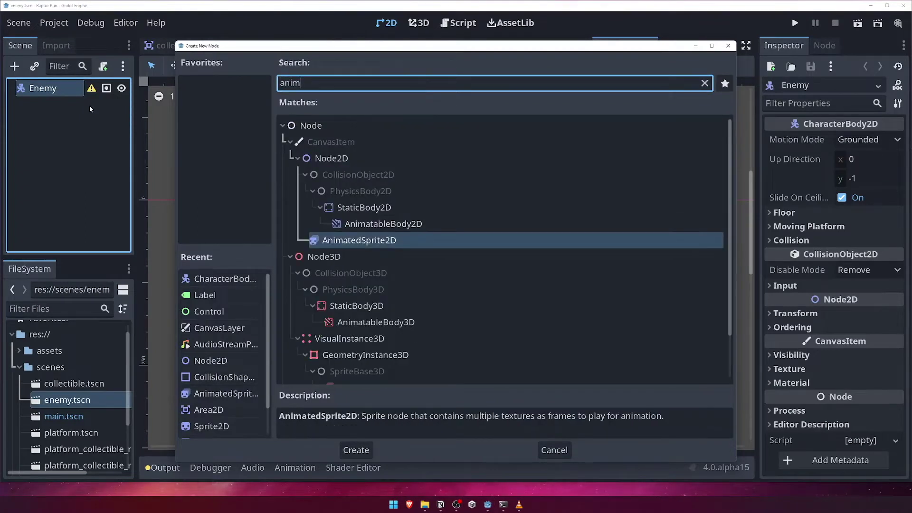
pyautogui.press('Return')
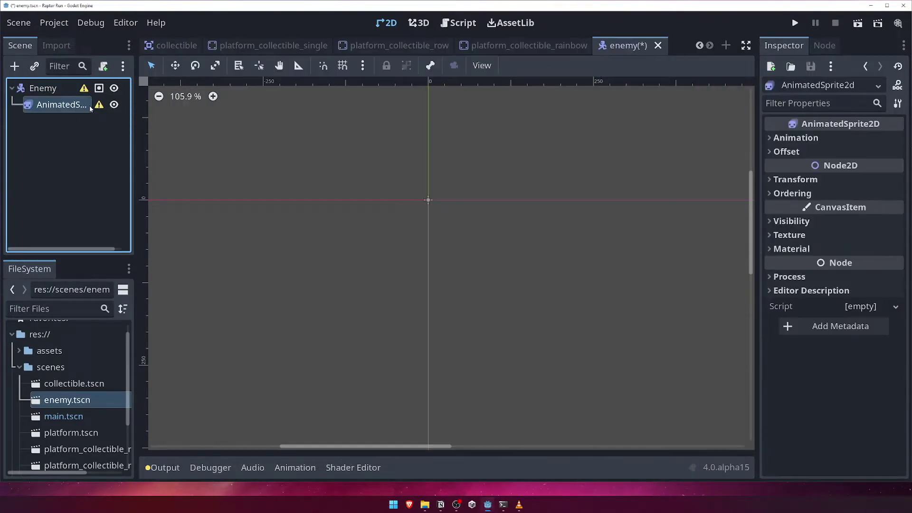
# - Give the sprite a new SpriteFrames resource and rename its default animation to idle
pyautogui.click(796, 138)
pyautogui.click(874, 153)
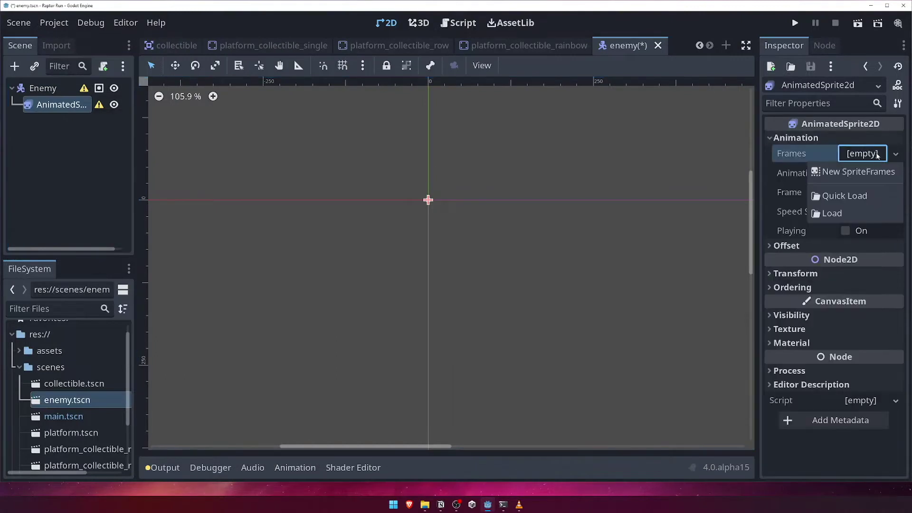
pyautogui.click(877, 172)
pyautogui.click(869, 159)
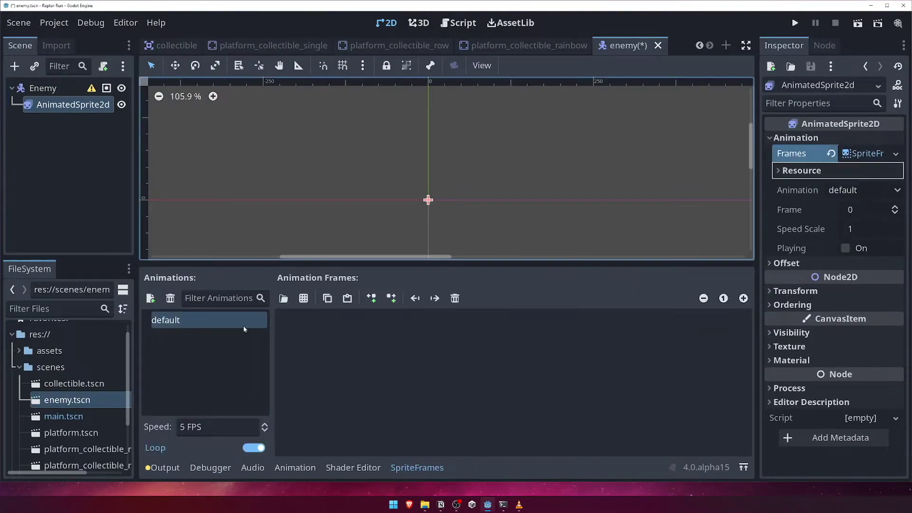
pyautogui.doubleClick(207, 322)
pyautogui.write('idle')
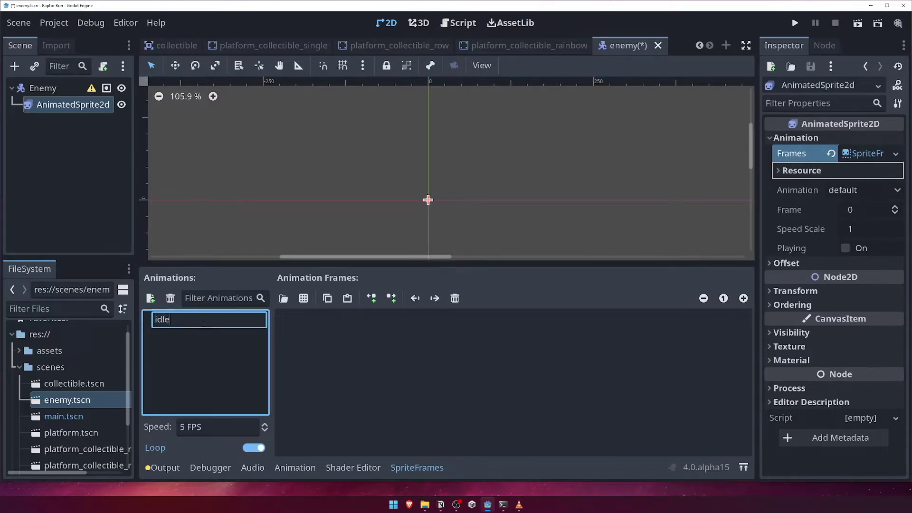
pyautogui.press('Return')
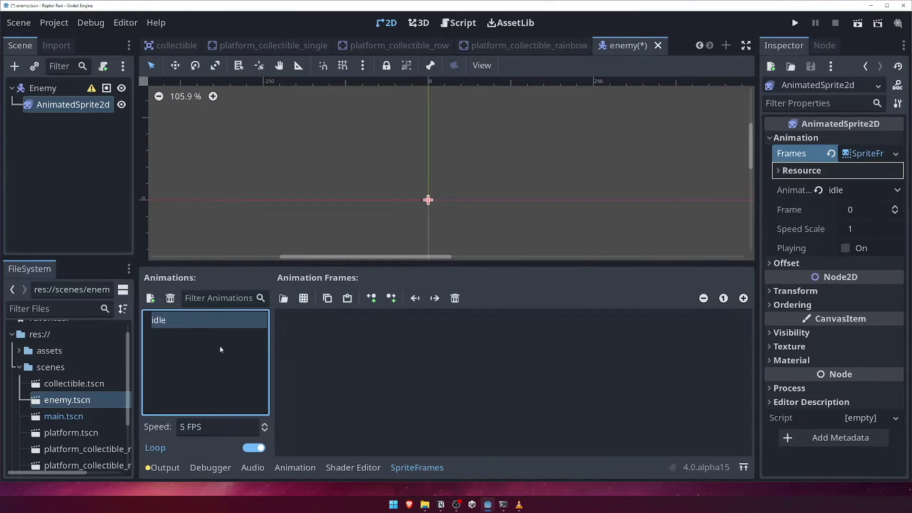
# - Load dino_enemy_idle.png from assets/sprites/Dino Enemy as a 6×1 sprite sheet
pyautogui.click(309, 300)
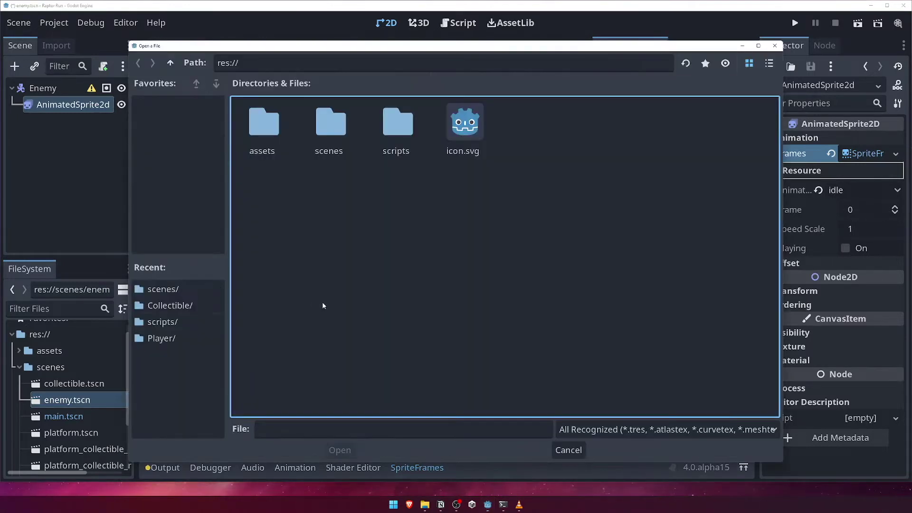
pyautogui.doubleClick(263, 123)
pyautogui.doubleClick(331, 125)
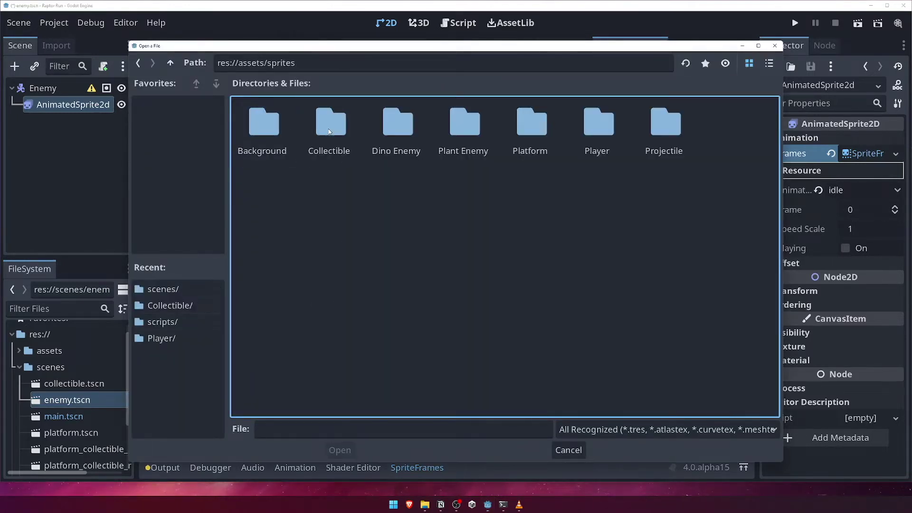
pyautogui.doubleClick(398, 124)
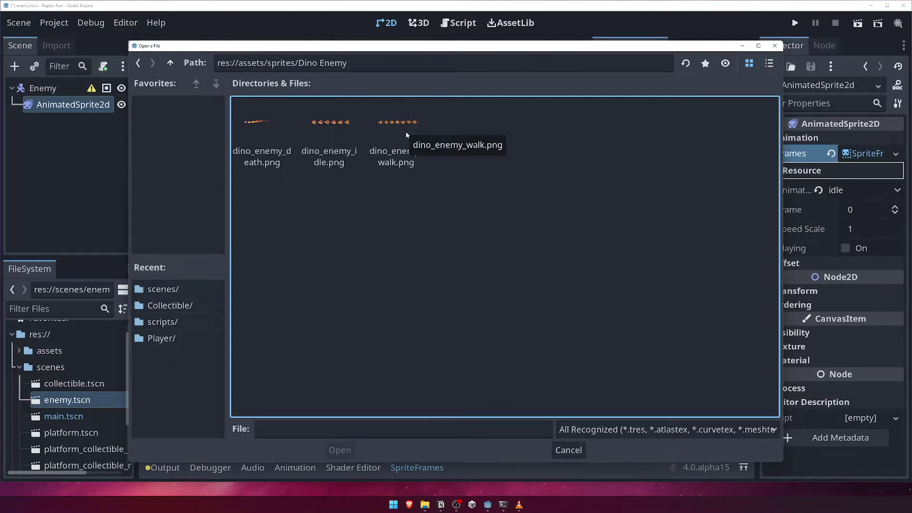
pyautogui.doubleClick(331, 126)
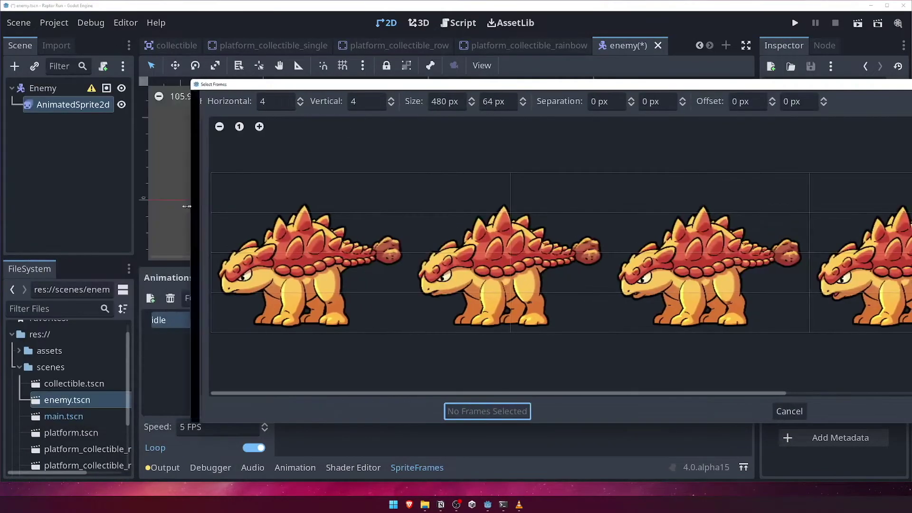
pyautogui.doubleClick(241, 98)
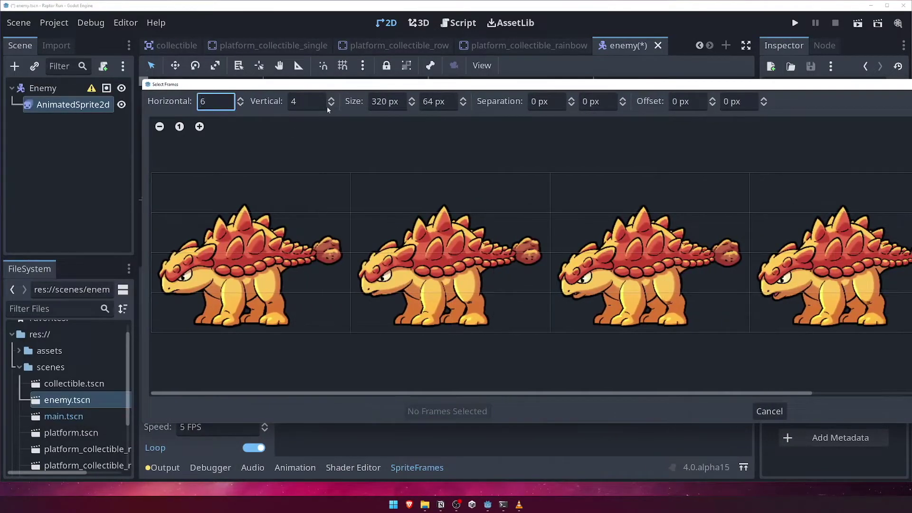
pyautogui.doubleClick(305, 102)
pyautogui.write('1')
pyautogui.scroll(-5, 377, 239)
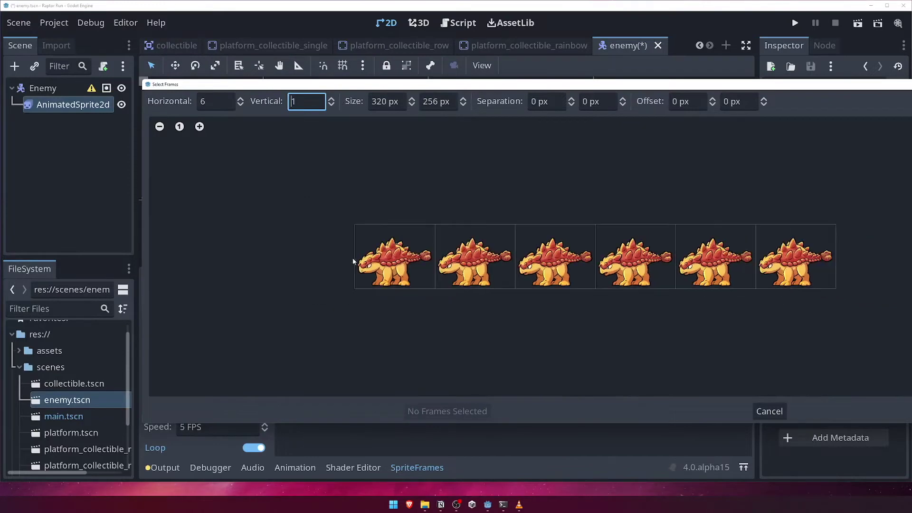
# - Add all six frames to the idle animation and set its speed to 12 FPS
pyautogui.moveTo(361, 264); pyautogui.dragTo(718, 261)
pyautogui.click(779, 258)
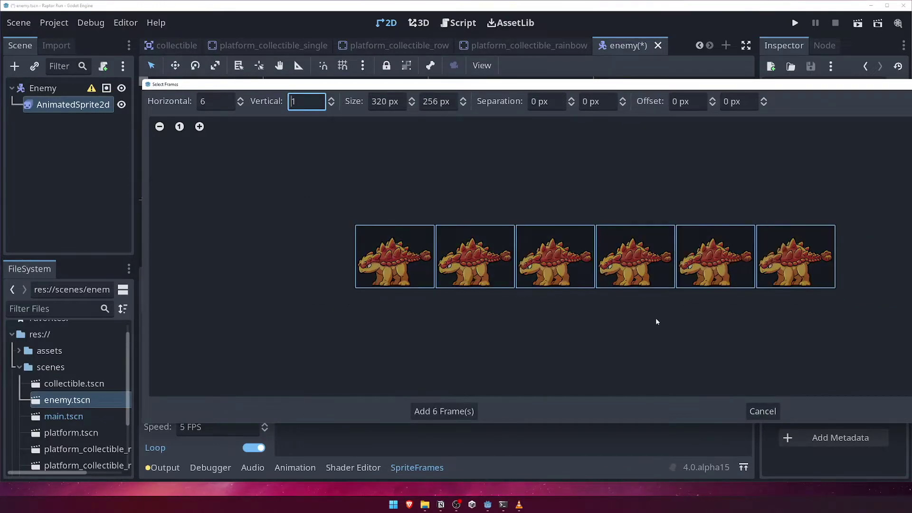
pyautogui.click(464, 411)
pyautogui.click(182, 427)
pyautogui.press('BackSpace')
pyautogui.write('12')
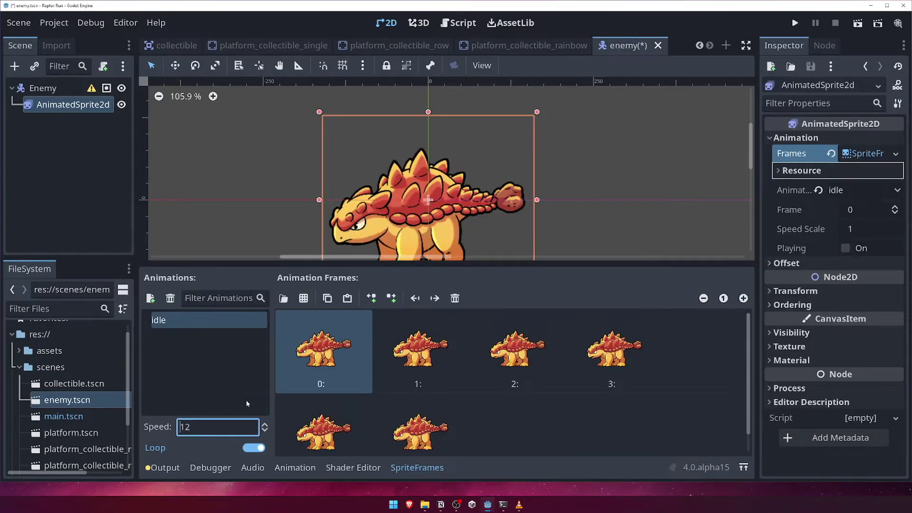
pyautogui.click(241, 367)
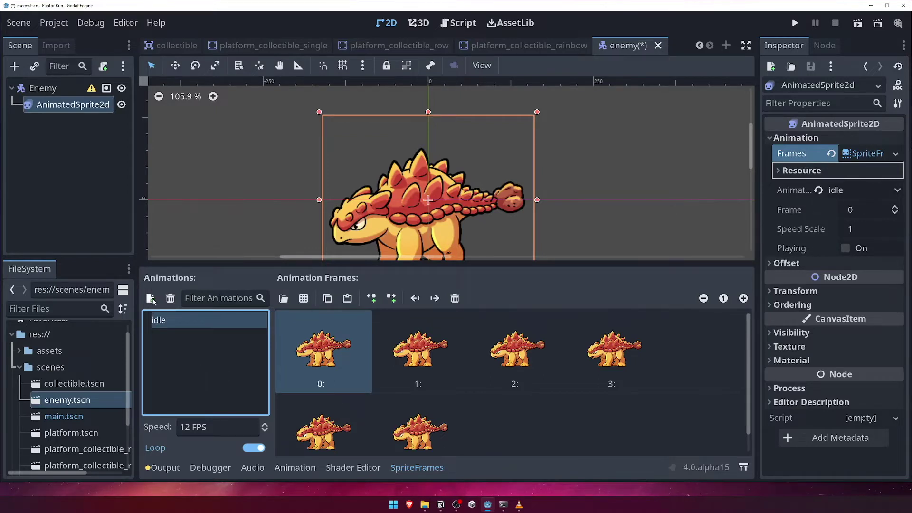
pyautogui.click(151, 297)
# - Name the new animation walk and load the dino enemy walk sheet sliced 7×1
pyautogui.write('walk')
pyautogui.press('Return')
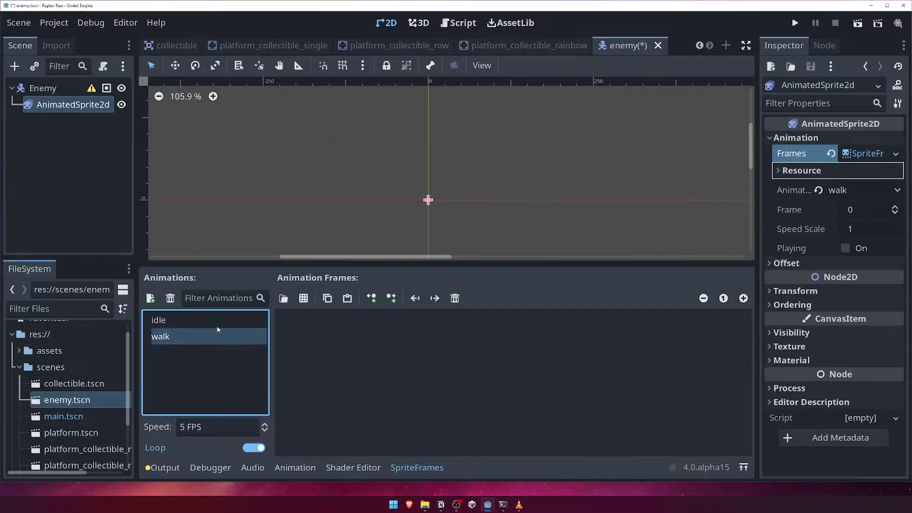
pyautogui.click(304, 298)
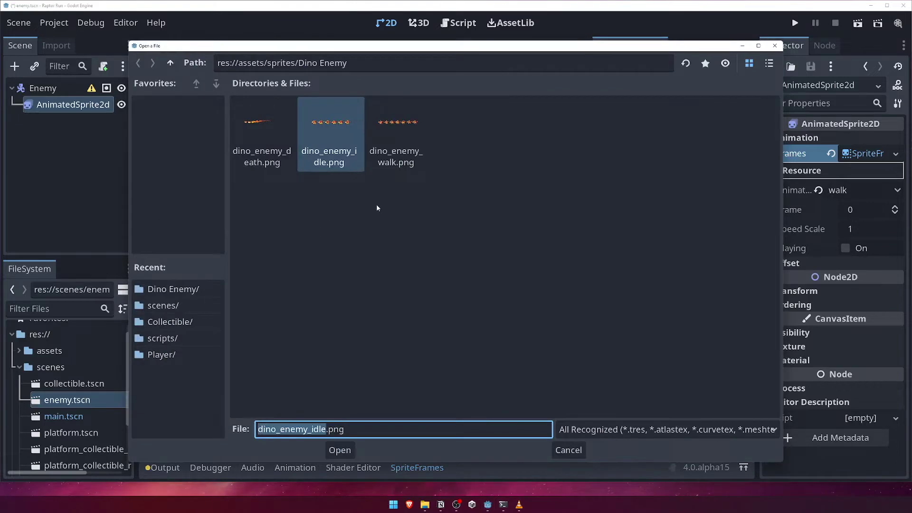
pyautogui.doubleClick(396, 135)
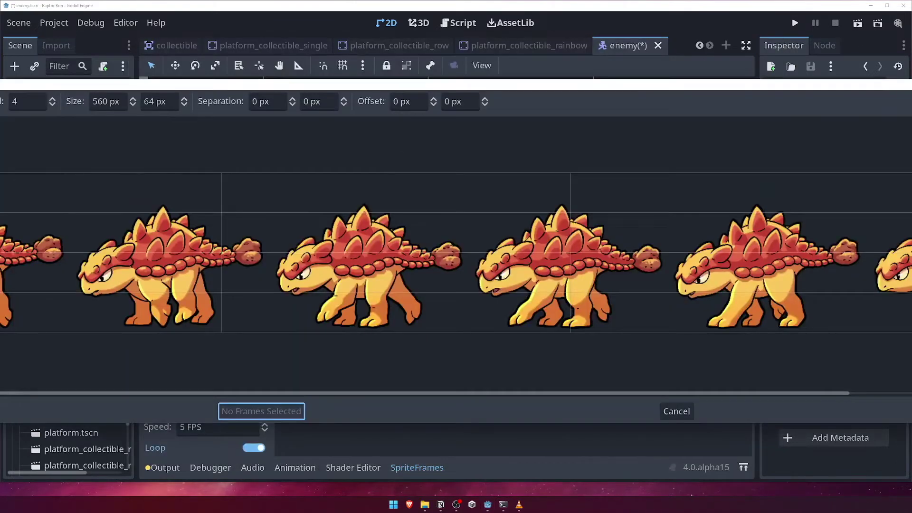
pyautogui.click(252, 99)
pyautogui.click(252, 99)
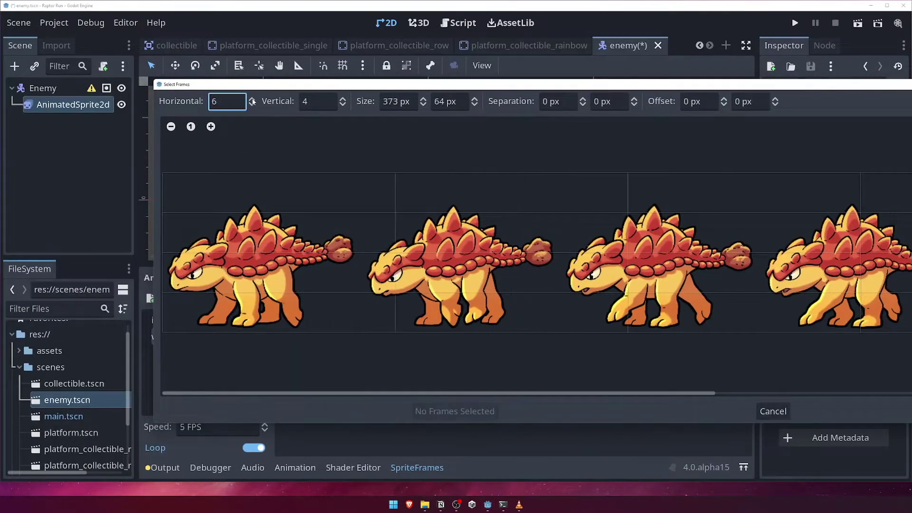
pyautogui.click(252, 99)
pyautogui.click(252, 98)
pyautogui.click(252, 99)
pyautogui.click(252, 105)
pyautogui.click(252, 105)
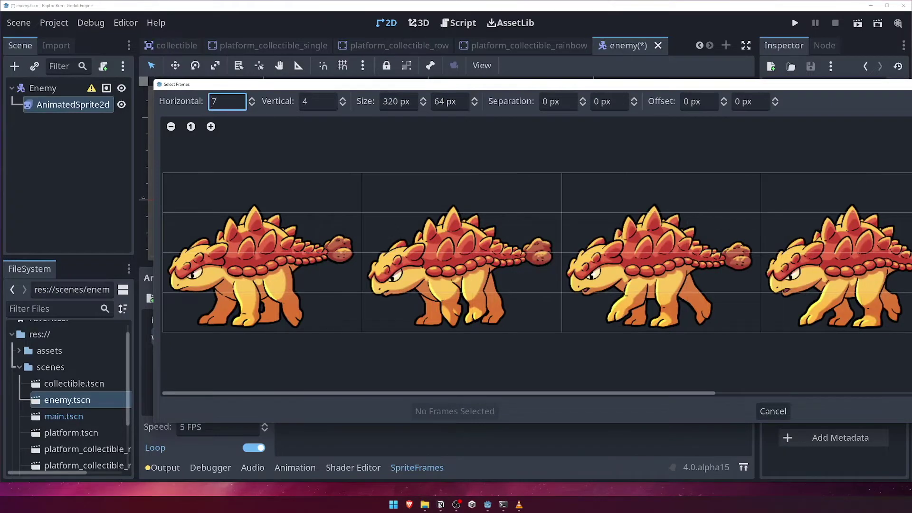
pyautogui.click(342, 105)
pyautogui.click(342, 106)
pyautogui.click(342, 106)
# - Add all seven walk frames and set the walk speed to 12 FPS
pyautogui.scroll(-5, 378, 203)
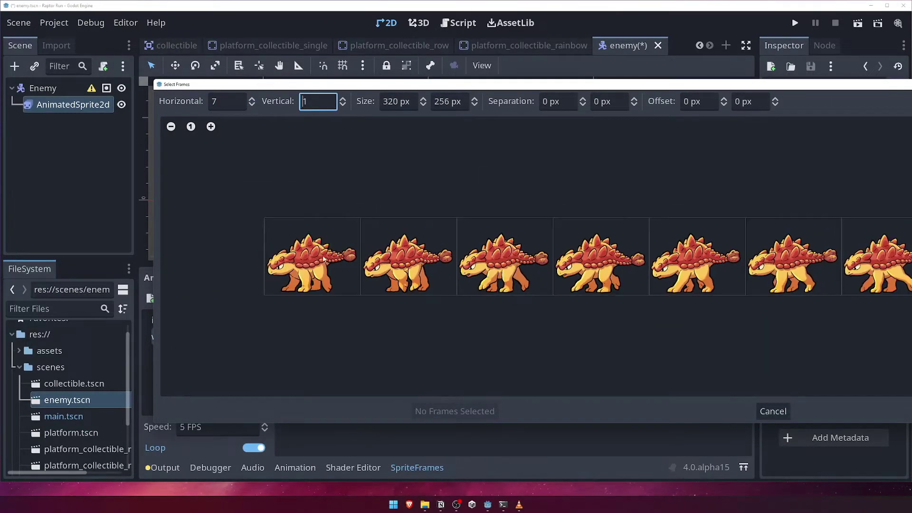
pyautogui.click(352, 259)
pyautogui.click(428, 260)
pyautogui.moveTo(485, 259); pyautogui.dragTo(815, 268)
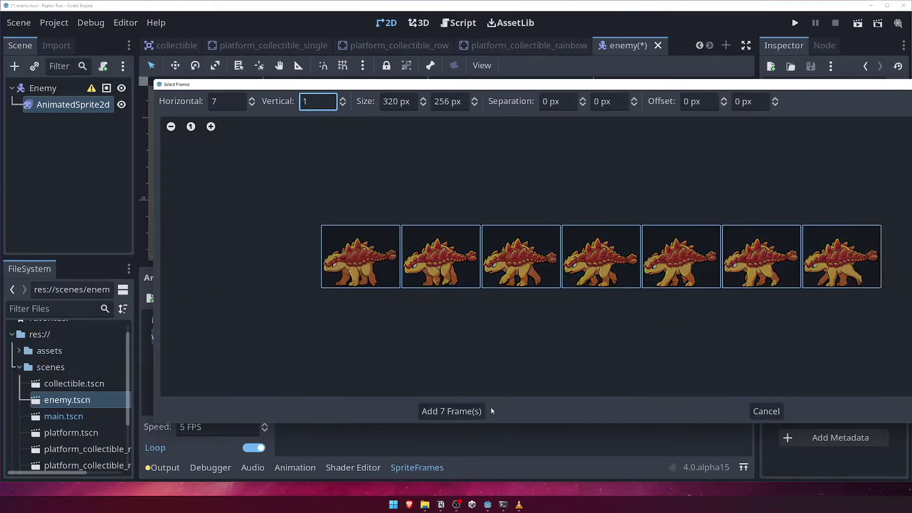
pyautogui.click(451, 411)
pyautogui.click(214, 427)
pyautogui.press('BackSpace')
pyautogui.write('12')
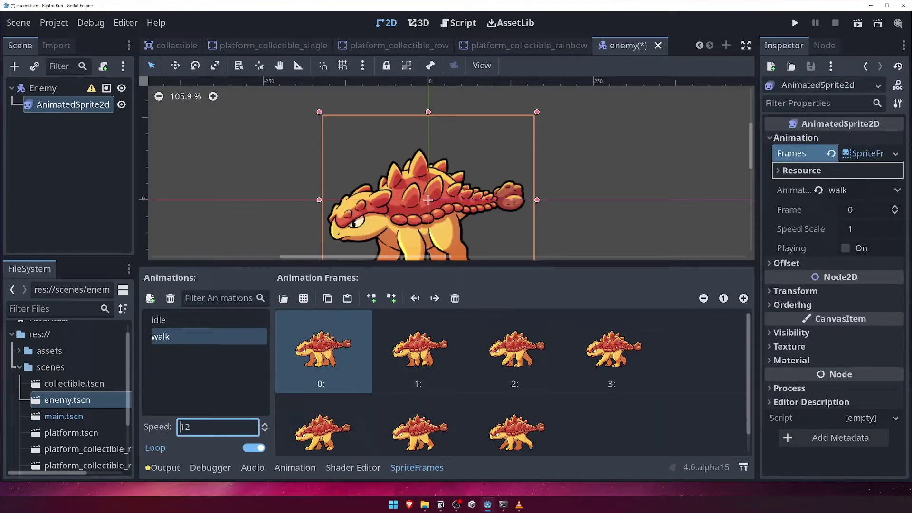
pyautogui.click(150, 298)
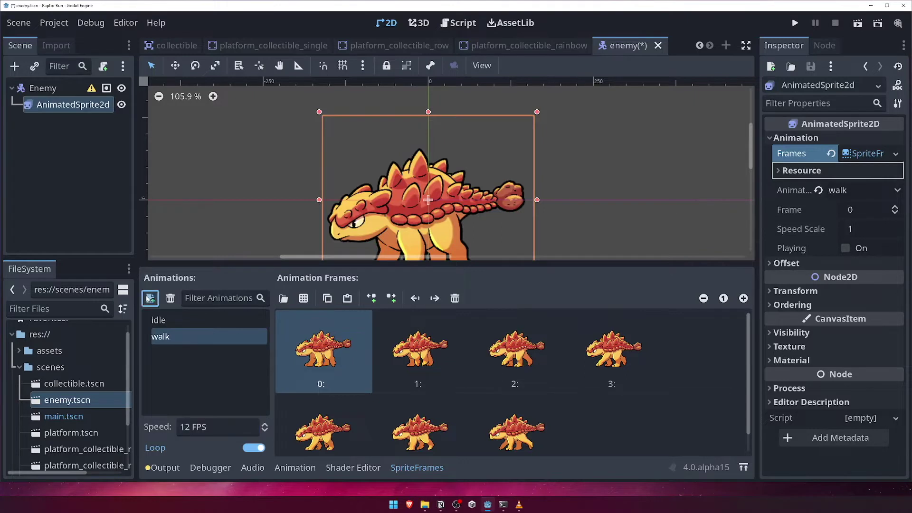
# - Name the new animation death and load the dino enemy death sheet sliced 11×1
pyautogui.doubleClick(192, 319)
pyautogui.write('death')
pyautogui.press('Return')
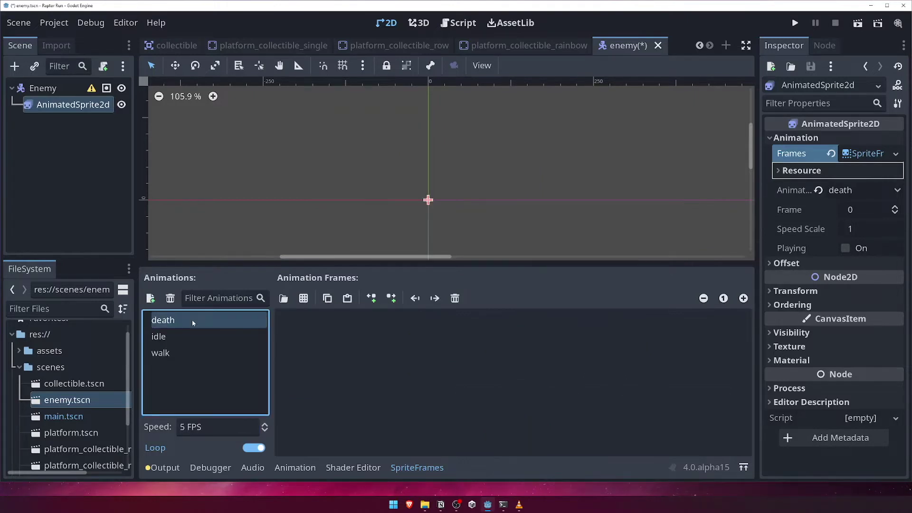
pyautogui.click(303, 298)
pyautogui.click(284, 157)
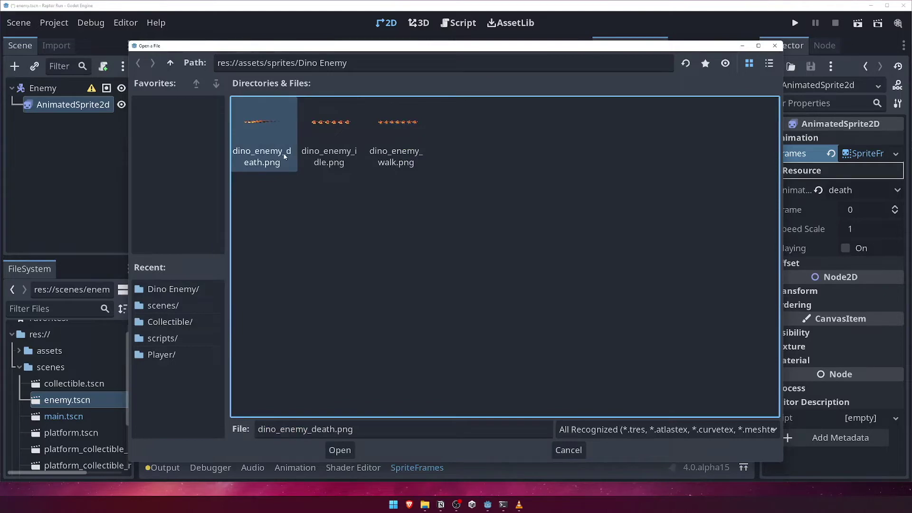
pyautogui.doubleClick(285, 156)
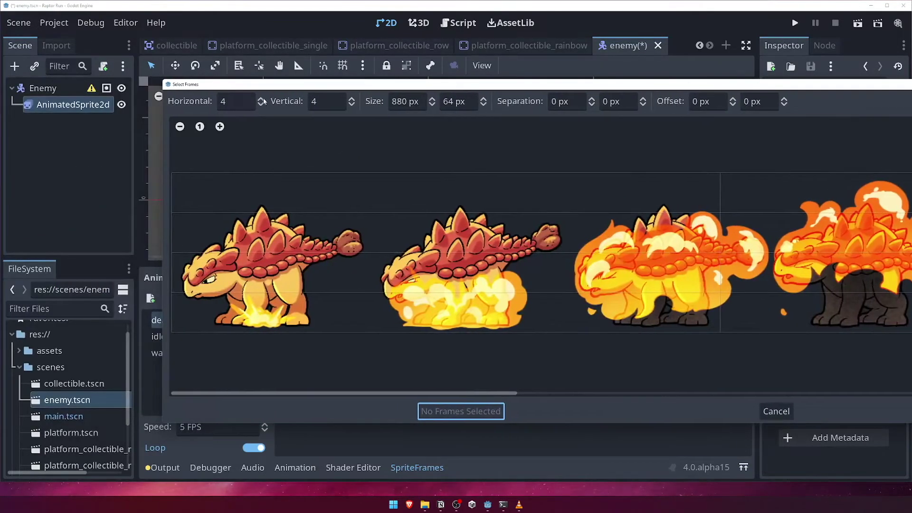
pyautogui.click(262, 99)
pyautogui.click(261, 99)
pyautogui.click(262, 99)
pyautogui.click(262, 99)
pyautogui.click(262, 99)
pyautogui.click(261, 99)
pyautogui.click(261, 98)
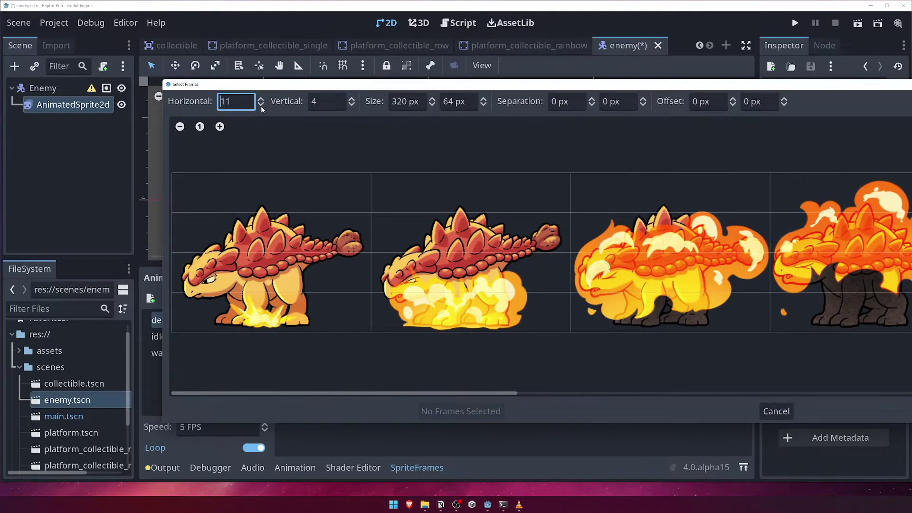
pyautogui.click(353, 104)
pyautogui.click(352, 105)
pyautogui.click(352, 105)
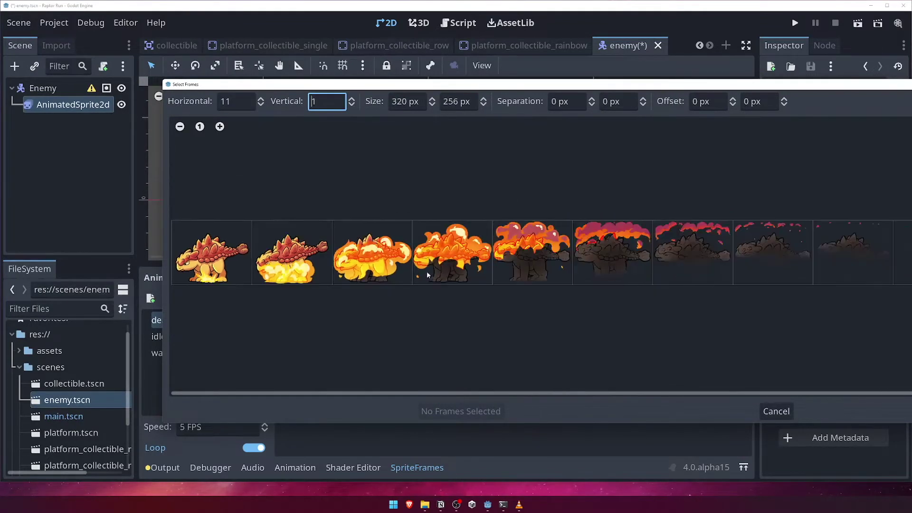
pyautogui.scroll(-2, 317, 266)
# - Add all 11 death frames, turn off looping, and set the speed to 12 FPS
pyautogui.moveTo(304, 266); pyautogui.dragTo(879, 274)
pyautogui.click(458, 411)
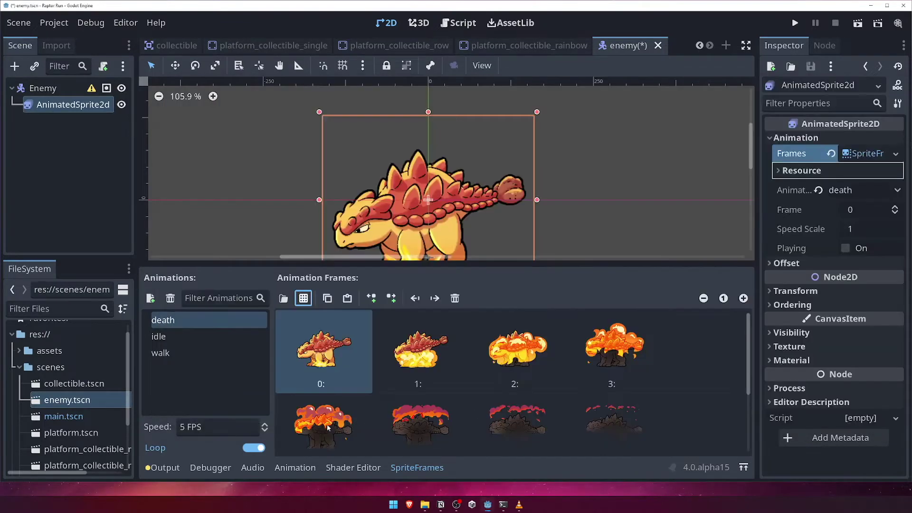
pyautogui.click(254, 447)
pyautogui.click(219, 427)
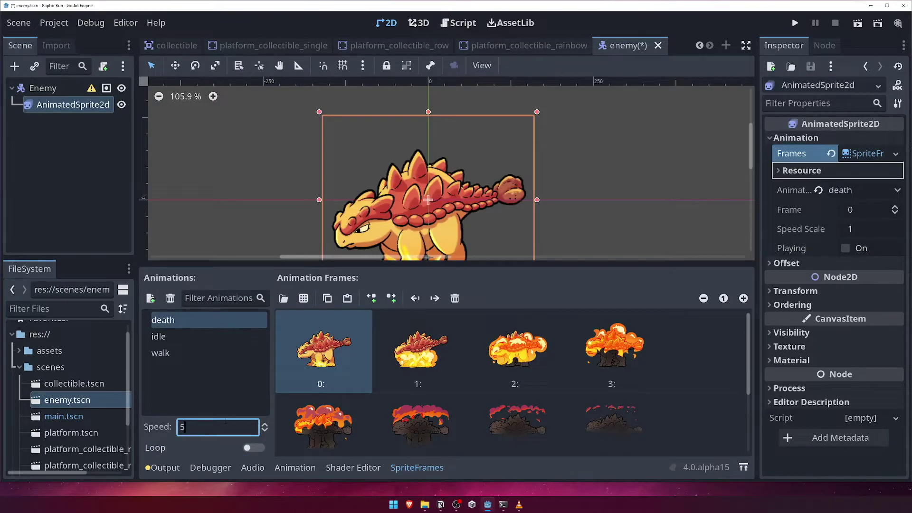
pyautogui.press('BackSpace')
pyautogui.write('12')
# - Set the sprite to play the idle animation and save enemy.tscn
pyautogui.click(870, 190)
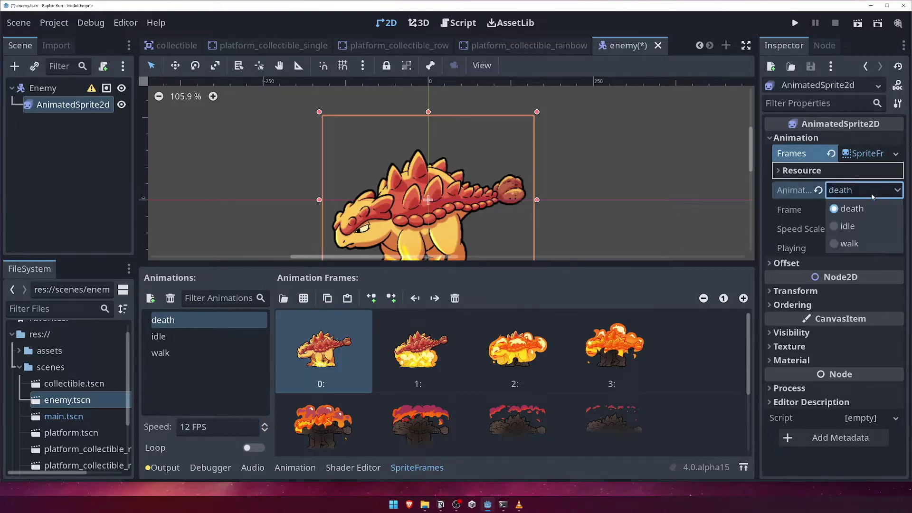
pyautogui.click(857, 232)
pyautogui.click(845, 247)
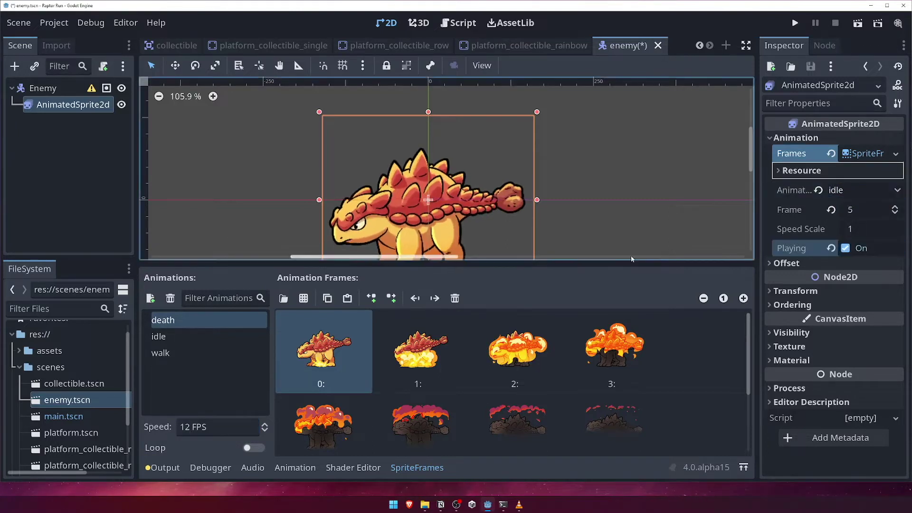
pyautogui.moveTo(512, 228); pyautogui.dragTo(504, 202, button='middle')
pyautogui.scroll(-1, 519, 202)
pyautogui.hotkey('ctrl', 's')
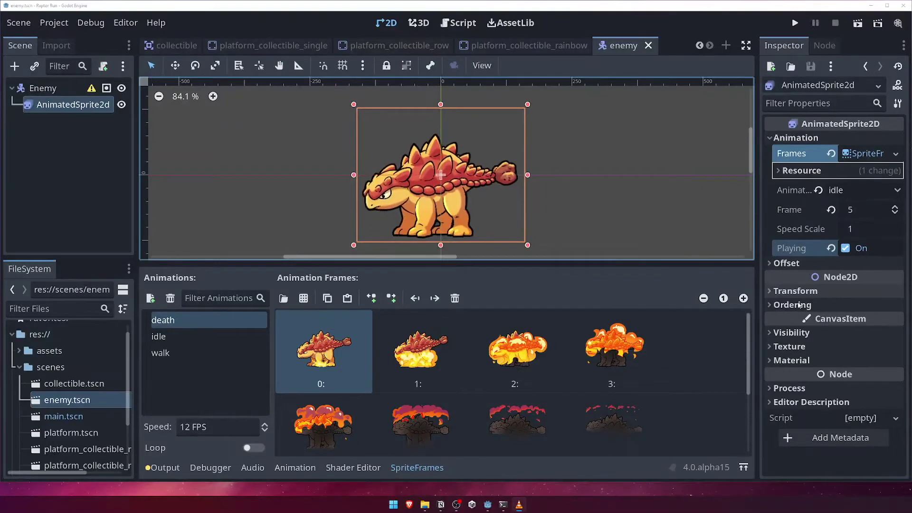
pyautogui.moveTo(570, 206); pyautogui.dragTo(572, 206, button='middle')
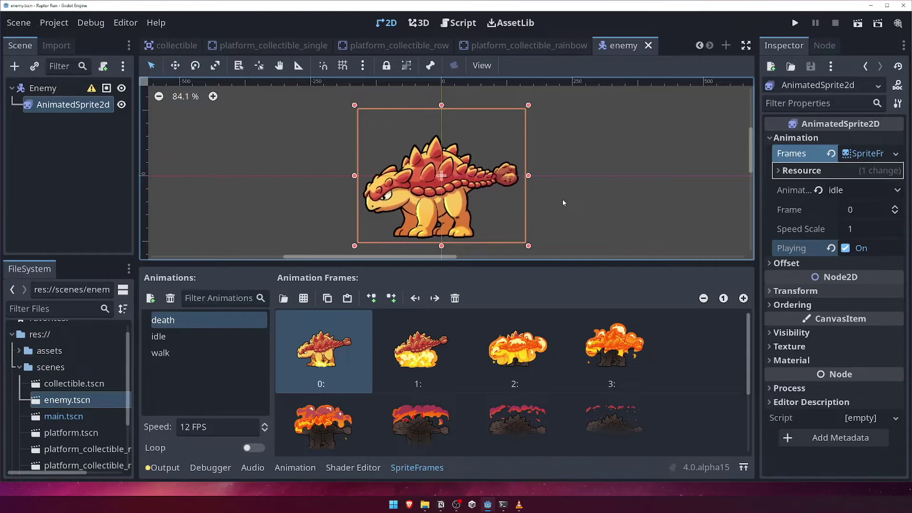
pyautogui.click(47, 89)
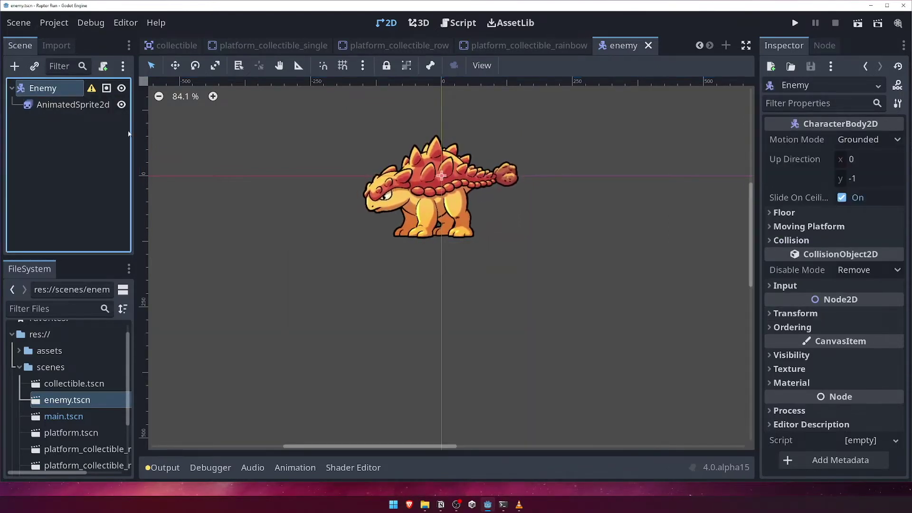
# - Move the Enemy body from collision layer 1 to layer 3
pyautogui.click(772, 241)
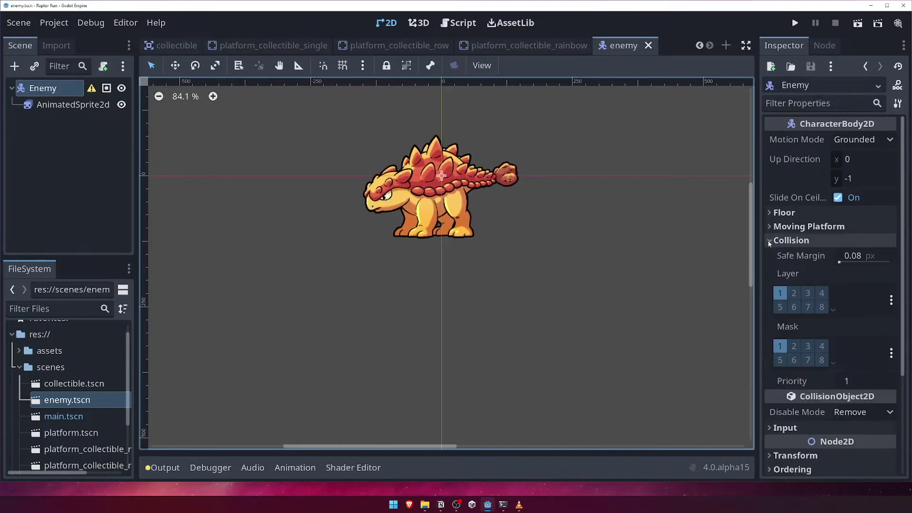
pyautogui.click(808, 293)
pyautogui.click(780, 293)
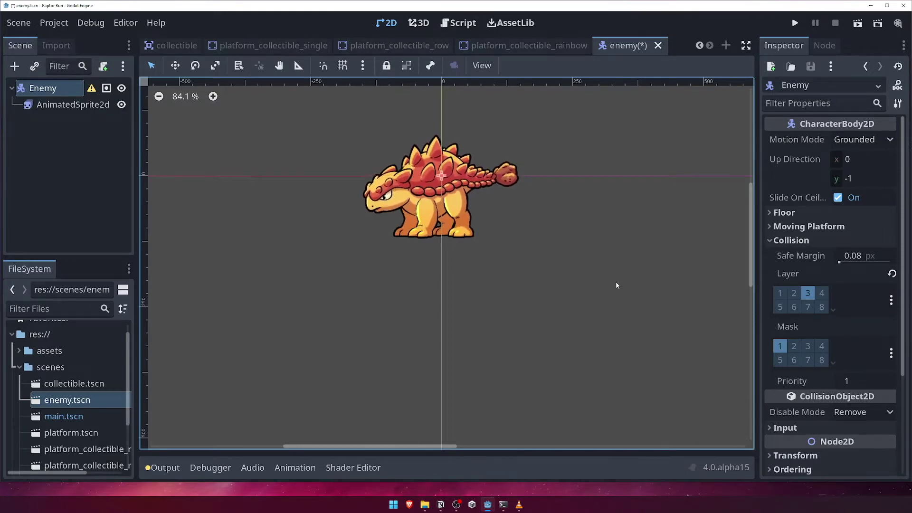
# - Add a CollisionShape2D under Enemy with a 160×170 rectangle shape
pyautogui.rightClick(62, 90)
pyautogui.click(119, 97)
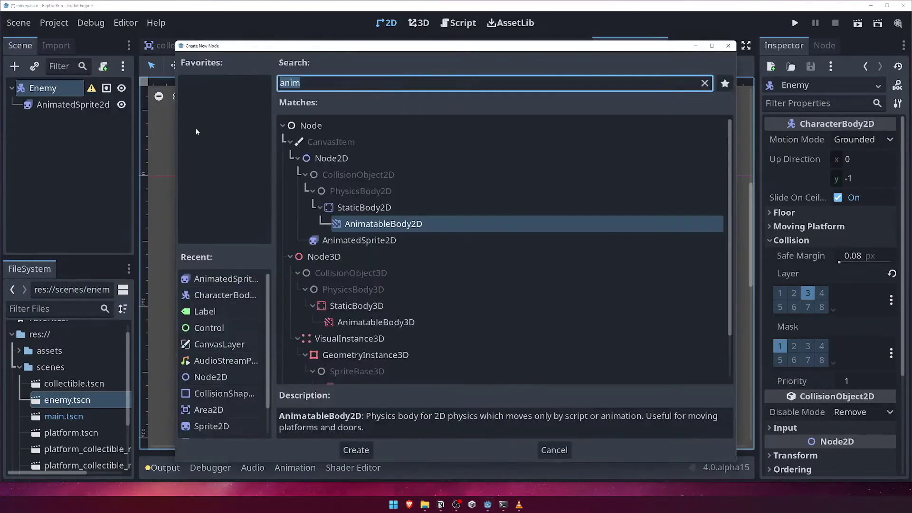
pyautogui.write('colli')
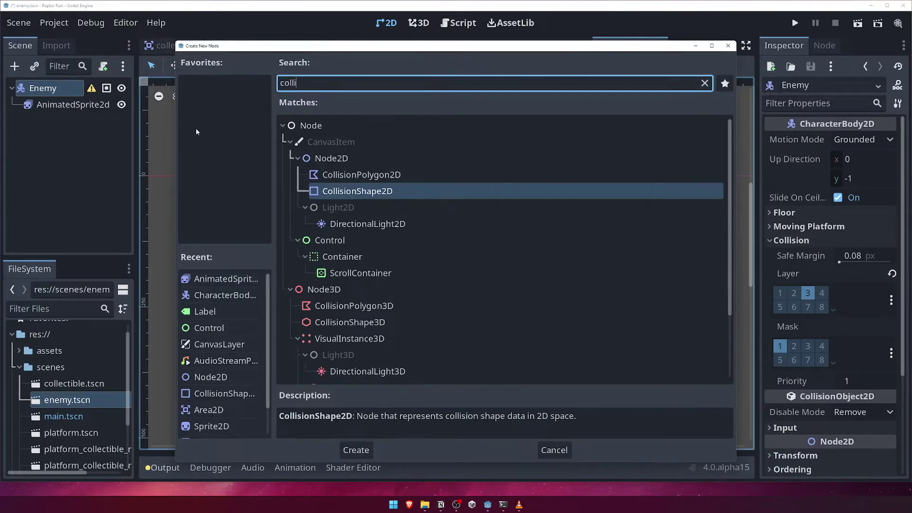
pyautogui.press('Return')
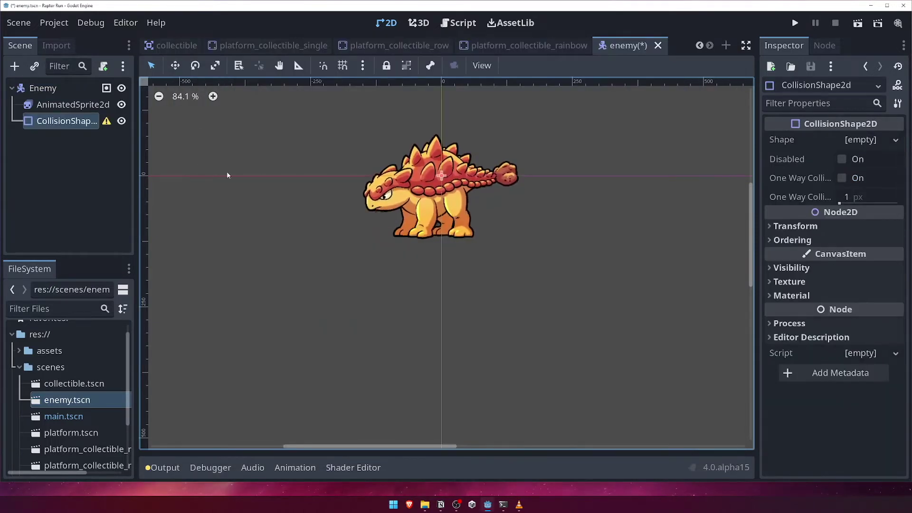
pyautogui.click(895, 140)
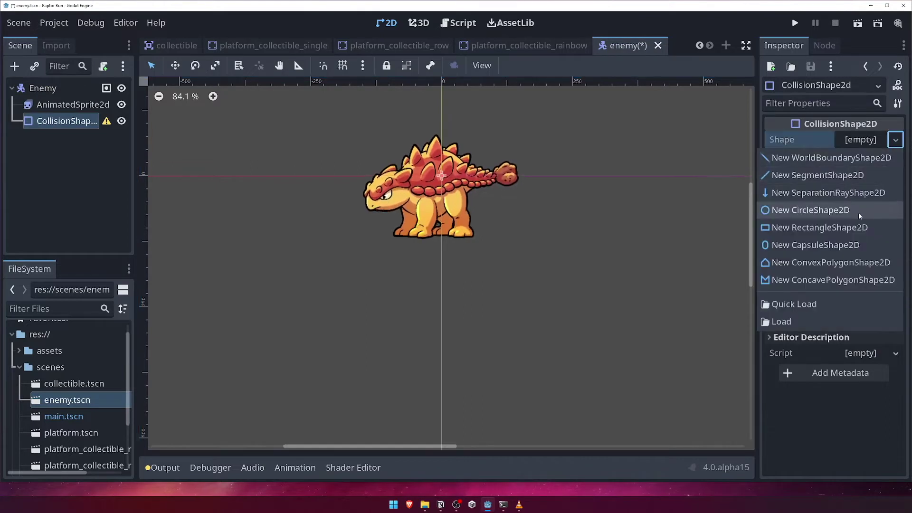
pyautogui.click(820, 227)
pyautogui.click(860, 140)
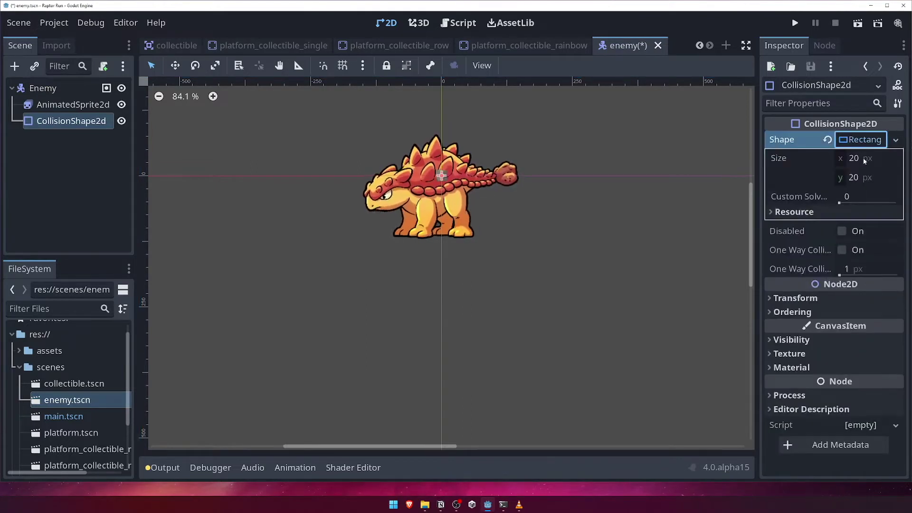
pyautogui.click(854, 158)
pyautogui.write('160')
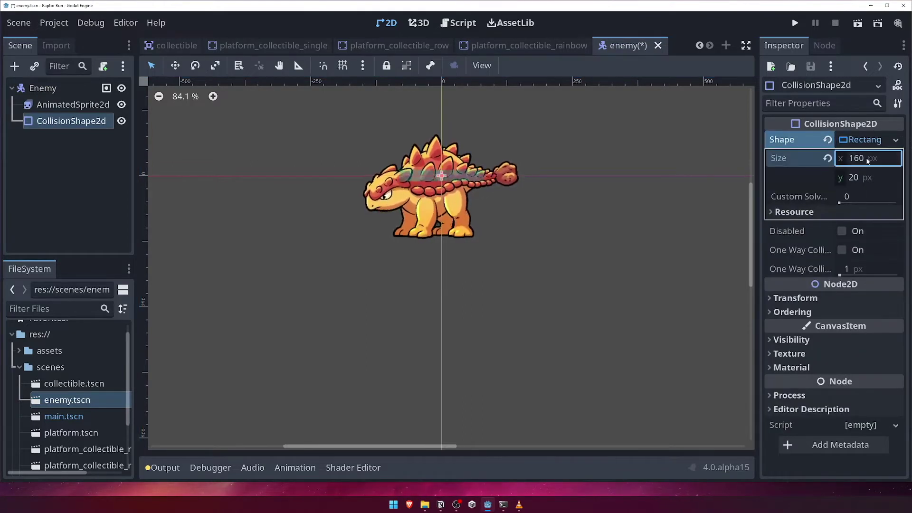
pyautogui.press('Tab')
pyautogui.write('170')
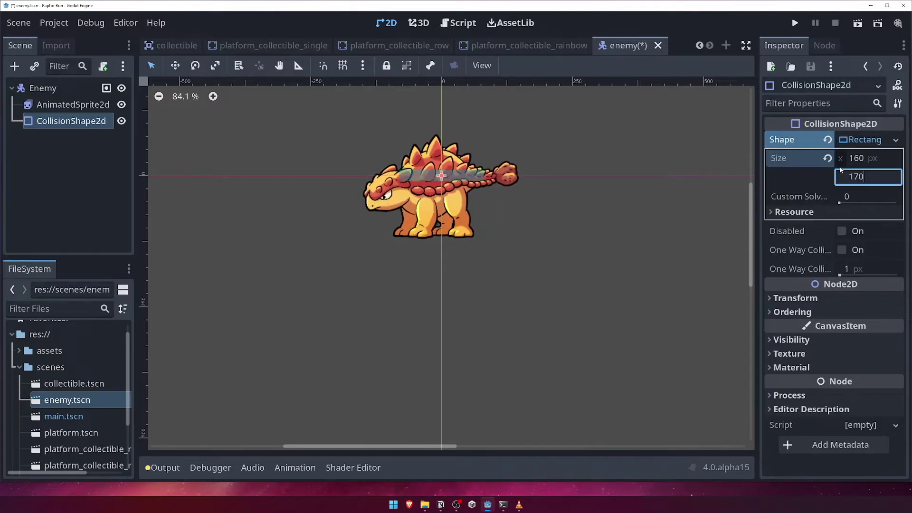
pyautogui.press('Return')
# - Set the collision shape's position to x -15, y 35
pyautogui.click(777, 298)
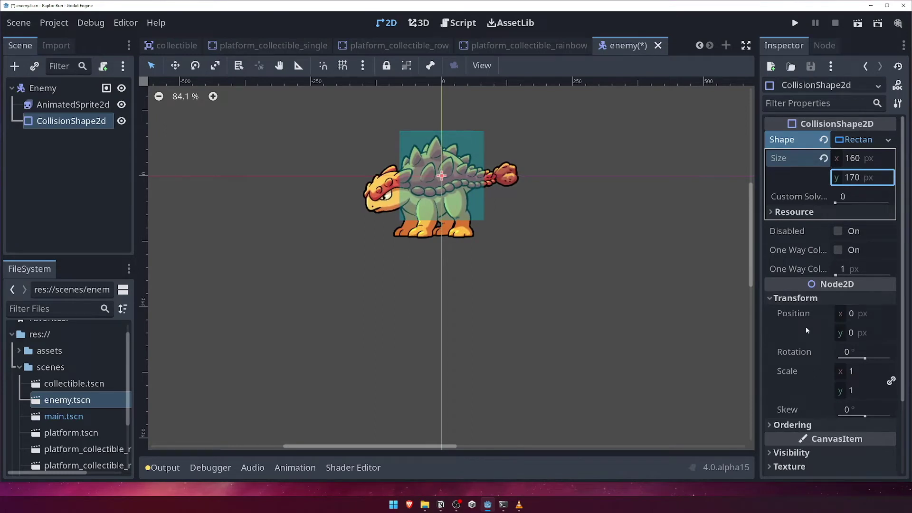
pyautogui.click(865, 313)
pyautogui.write('-1')
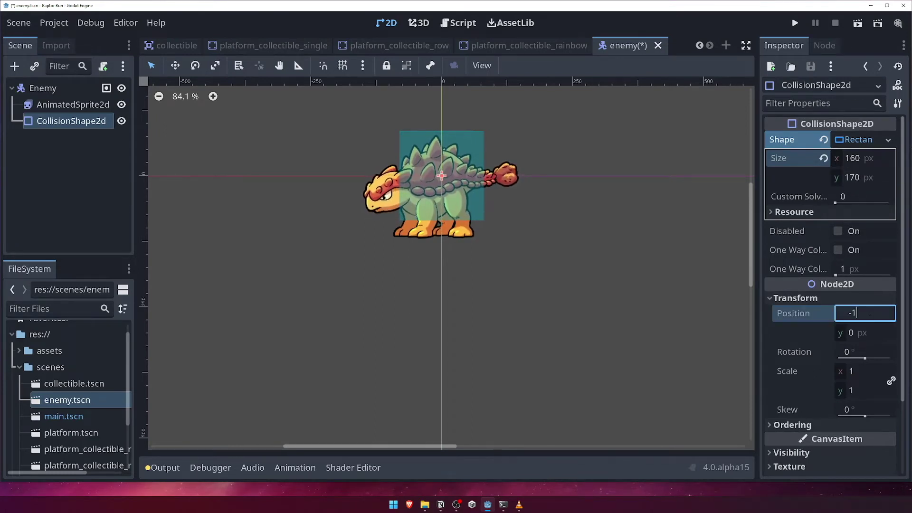
pyautogui.write('5')
pyautogui.press('Return')
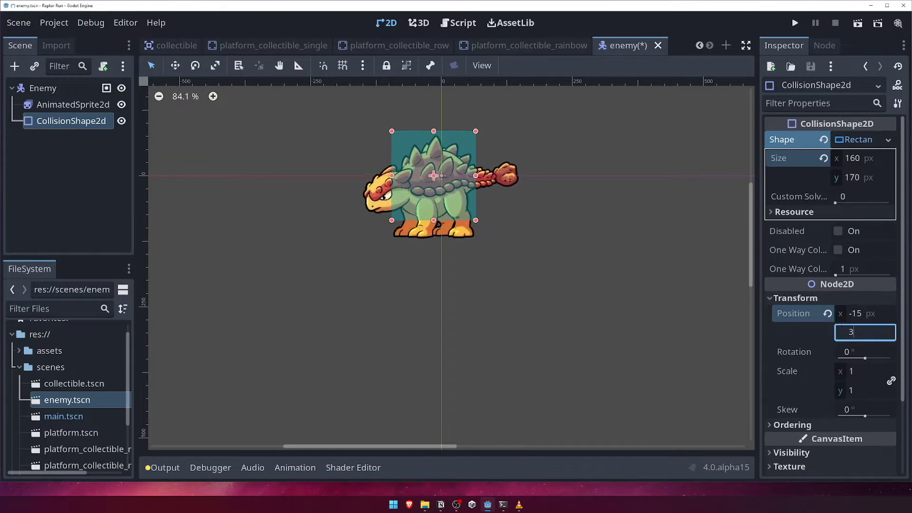
pyautogui.write('35')
pyautogui.press('Return')
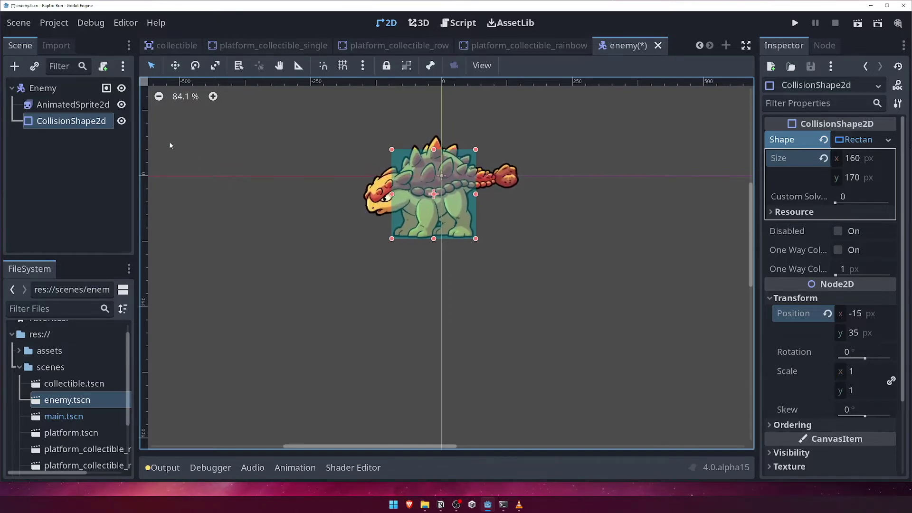
# - Add an Area2D child under Enemy and rename it Hitbox
pyautogui.rightClick(57, 90)
pyautogui.click(81, 102)
pyautogui.write('area')
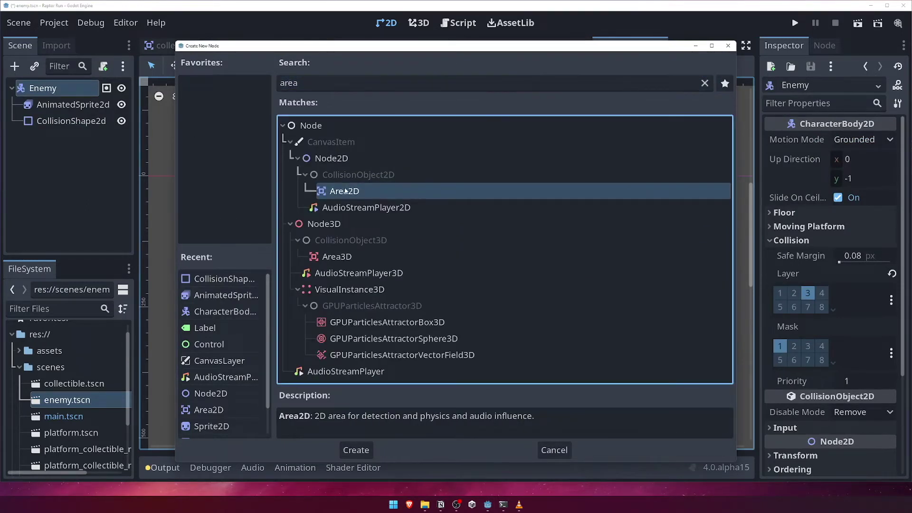
pyautogui.doubleClick(345, 190)
pyautogui.doubleClick(71, 136)
pyautogui.write('Hitbox')
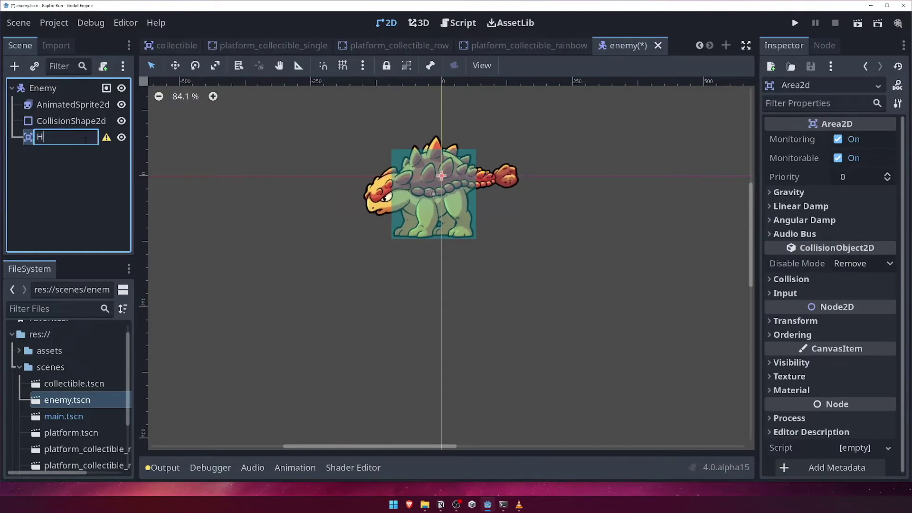
pyautogui.press('Return')
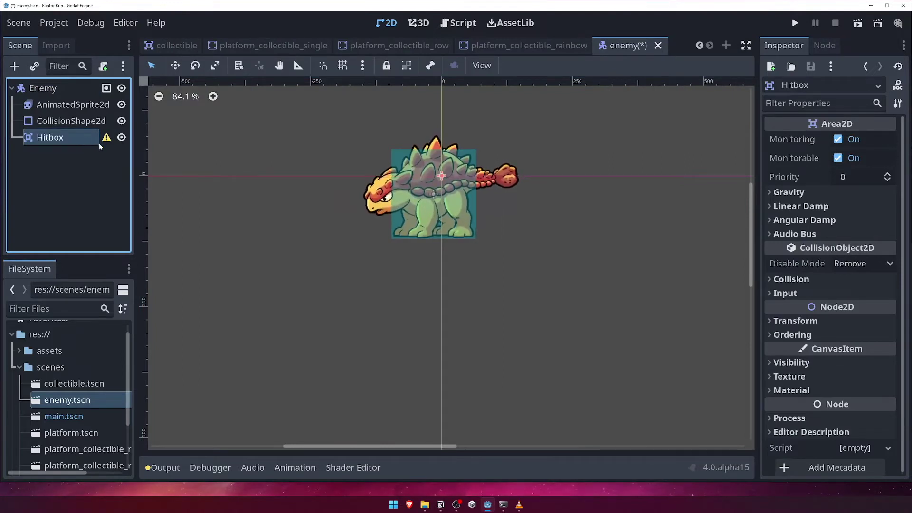
# - Switch the Hitbox collision mask from layer 1 to layer 2
pyautogui.click(769, 279)
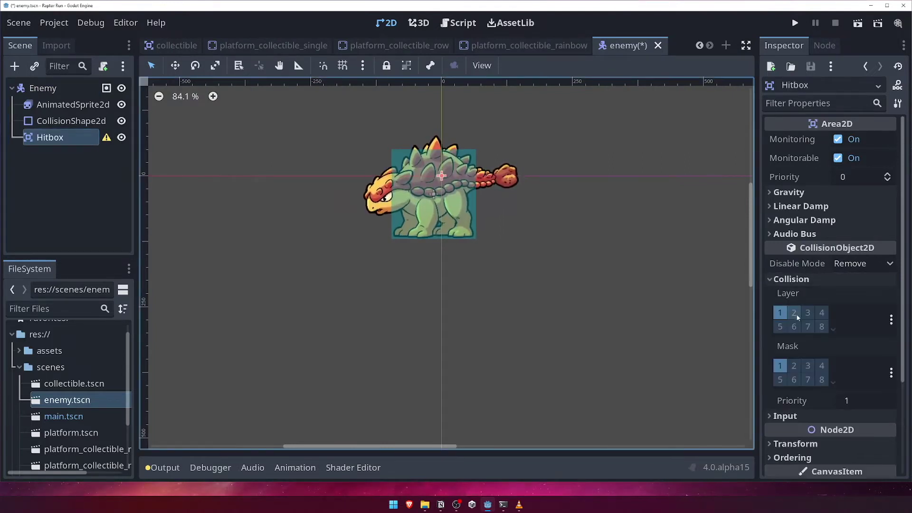
pyautogui.click(780, 366)
pyautogui.click(794, 365)
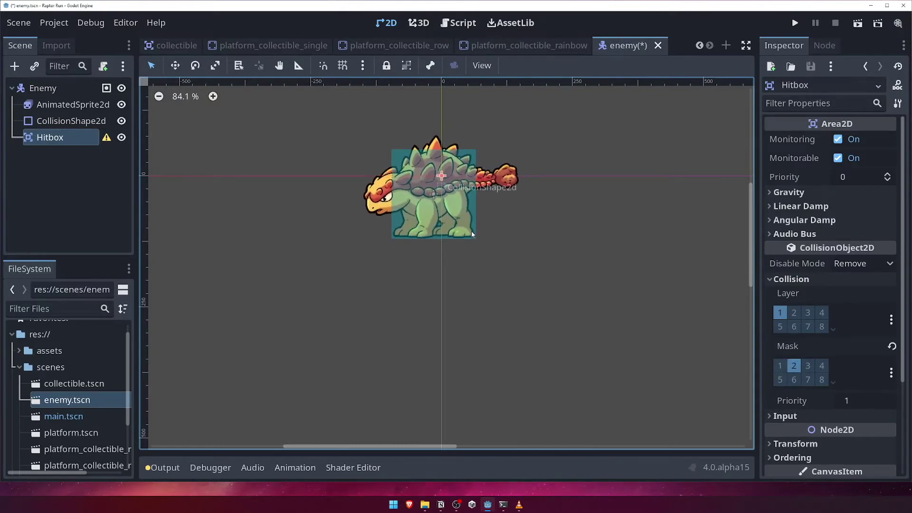
# - Add a CollisionShape2D under Hitbox with a 160×200 rectangle shape
pyautogui.rightClick(86, 138)
pyautogui.click(142, 119)
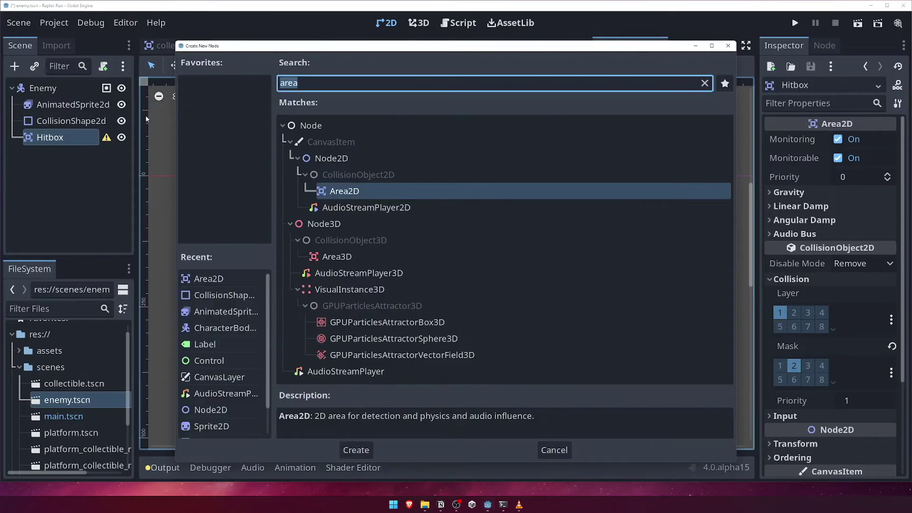
pyautogui.write('coll')
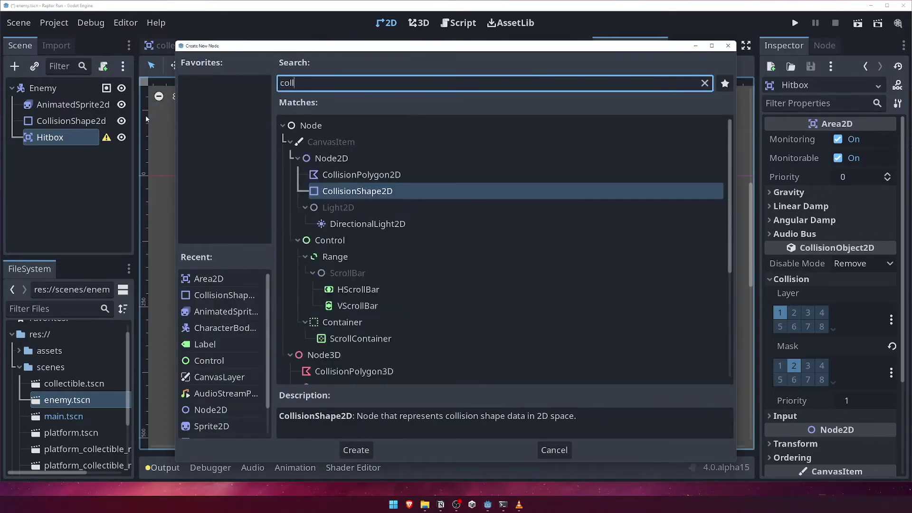
pyautogui.write('is')
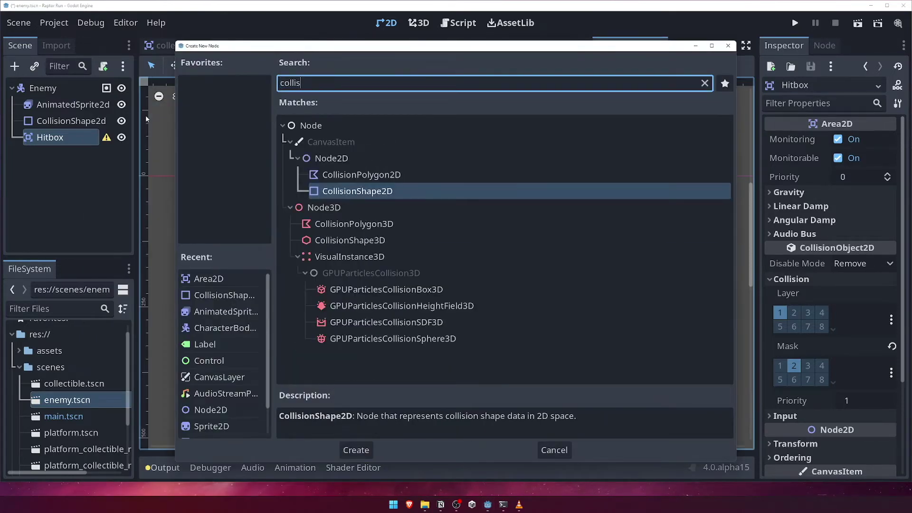
pyautogui.press('Return')
pyautogui.click(895, 140)
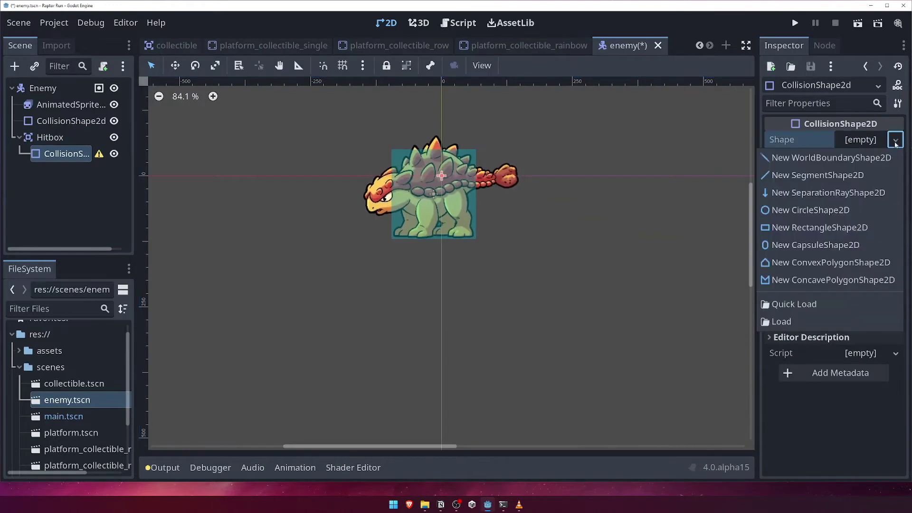
pyautogui.click(850, 228)
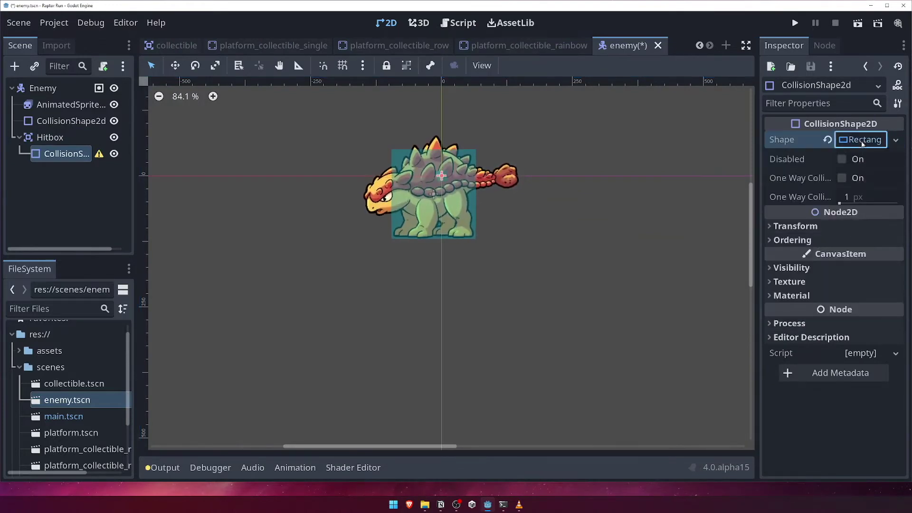
pyautogui.click(862, 140)
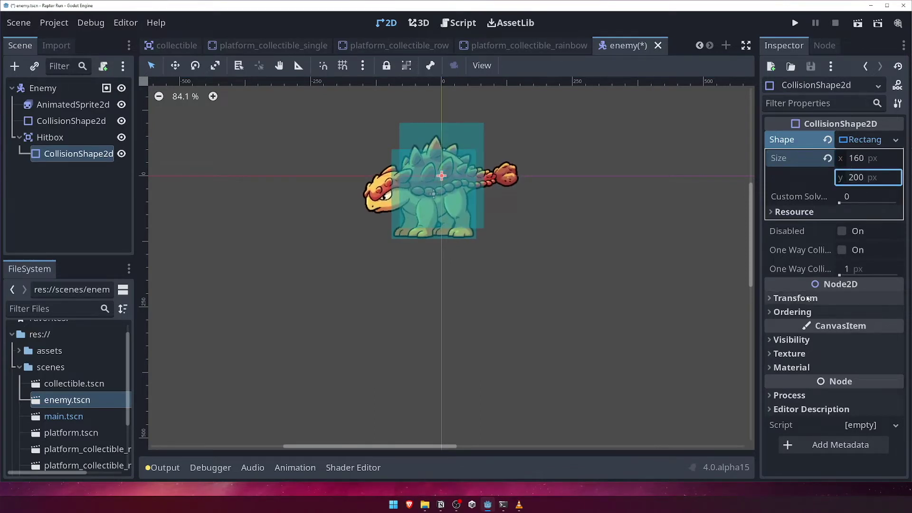
# - Position the Hitbox shape at -16, 20, save enemy.tscn, and duplicate platform.tscn
pyautogui.click(808, 298)
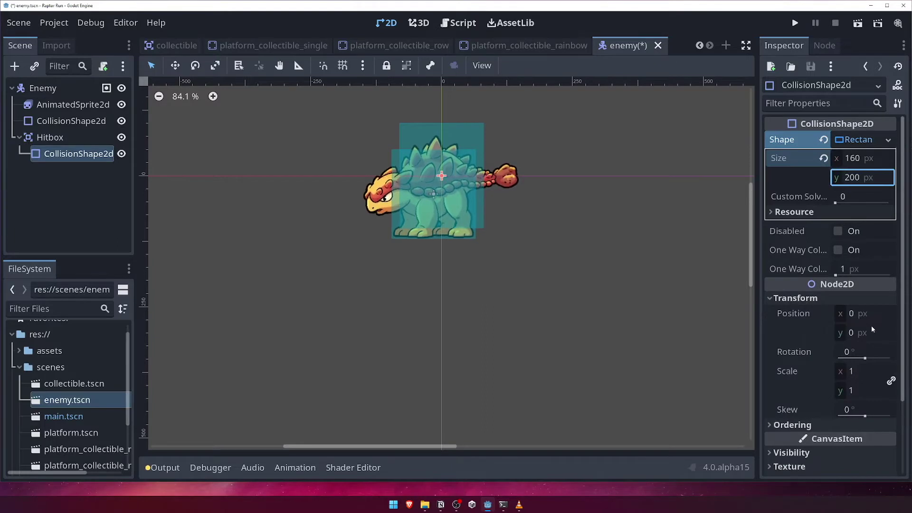
pyautogui.click(870, 314)
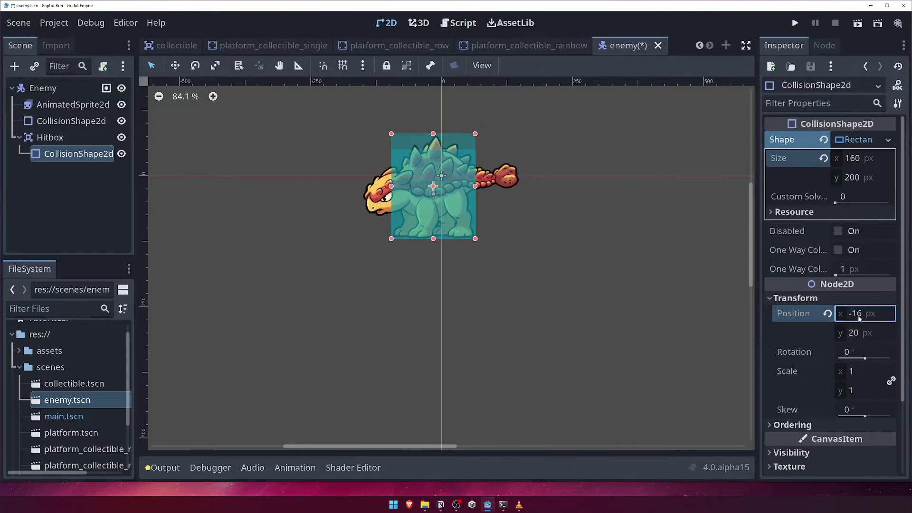
pyautogui.press('Return')
pyautogui.hotkey('ctrl', 's')
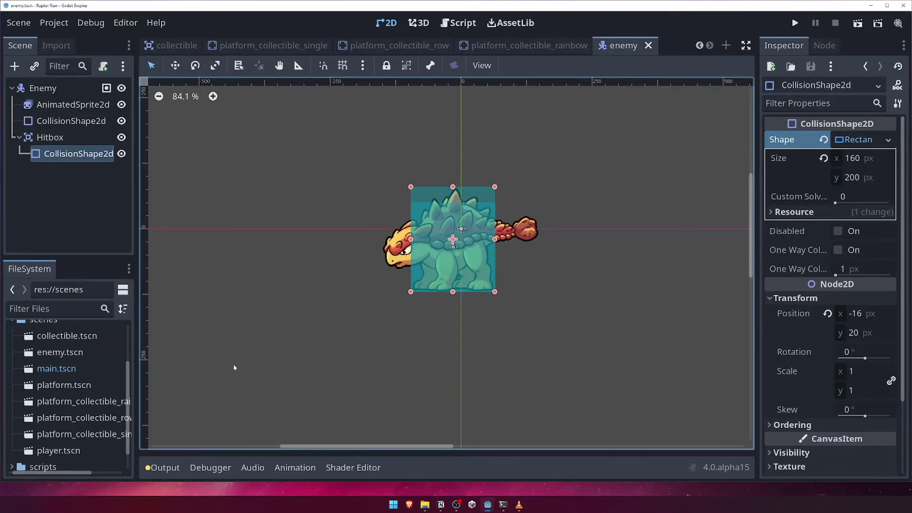
pyautogui.rightClick(84, 384)
pyautogui.click(141, 332)
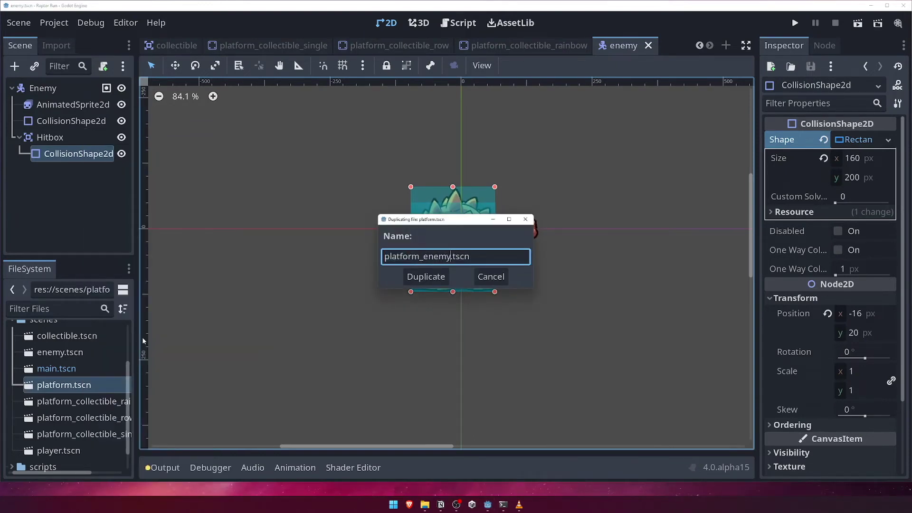
# - Confirm the duplicate as platform_enemy.tscn and open it
pyautogui.press('Return')
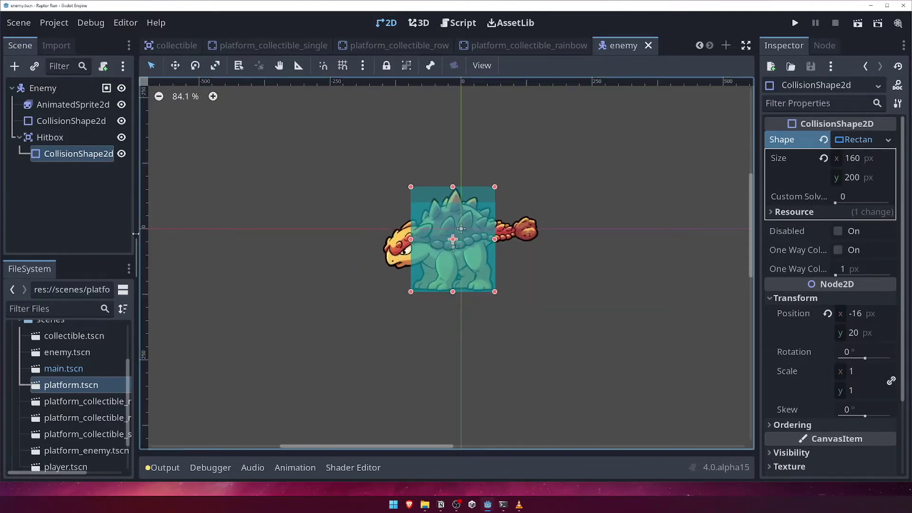
pyautogui.doubleClick(86, 450)
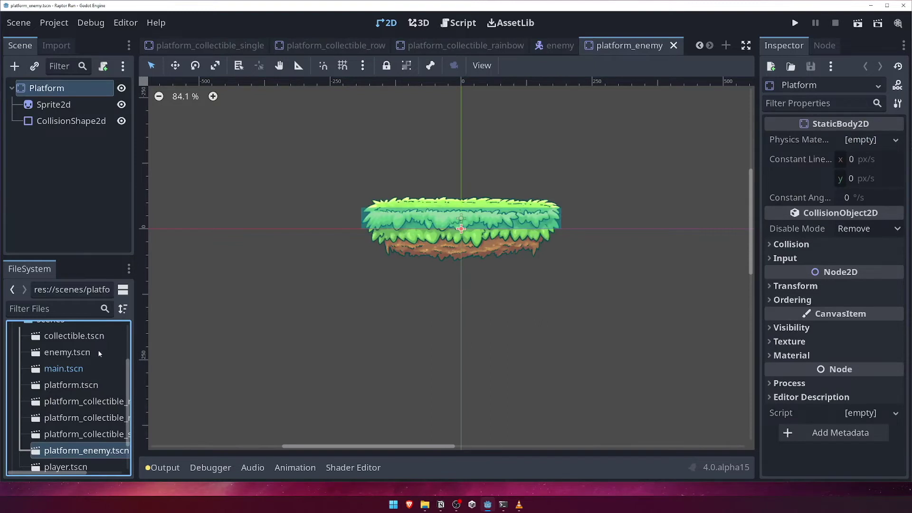
# - Drop an Enemy instance into the platform_enemy scene and scale it to 0.4
pyautogui.moveTo(75, 357); pyautogui.dragTo(464, 141)
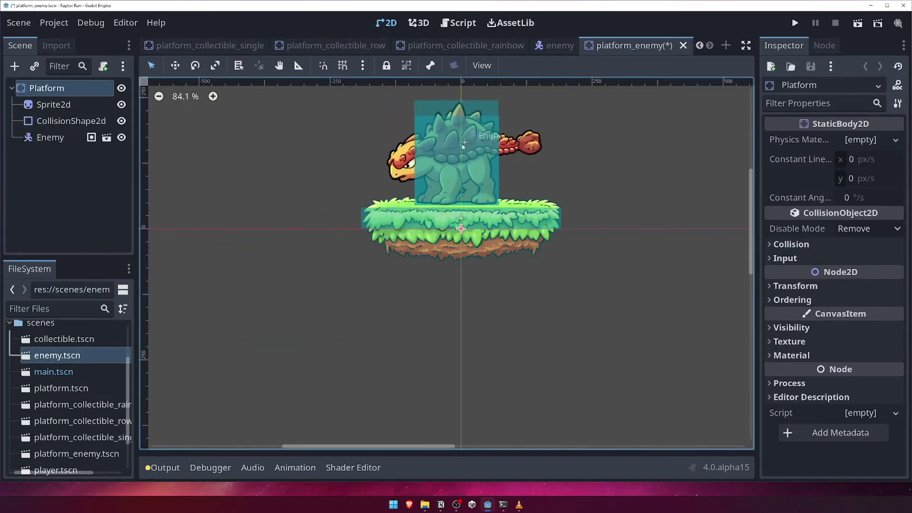
pyautogui.click(57, 143)
pyautogui.click(796, 313)
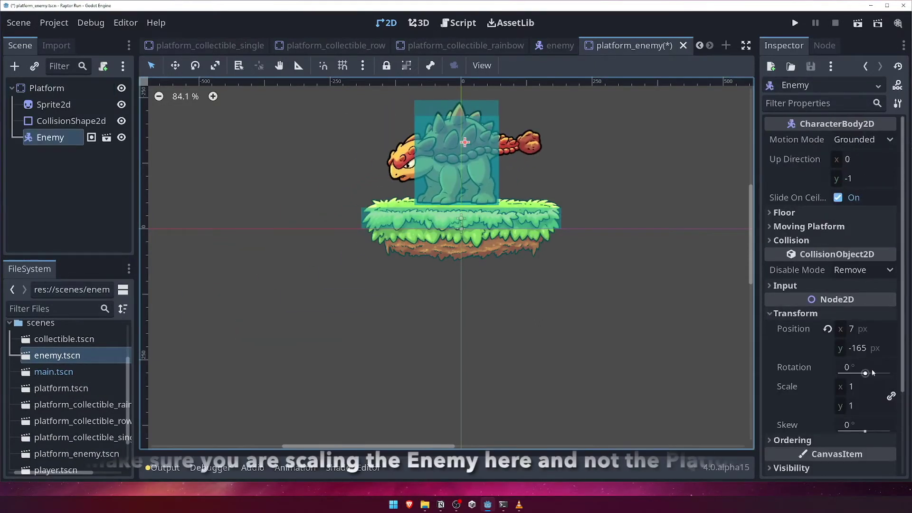
pyautogui.click(869, 385)
pyautogui.write('0.4')
pyautogui.press('Return')
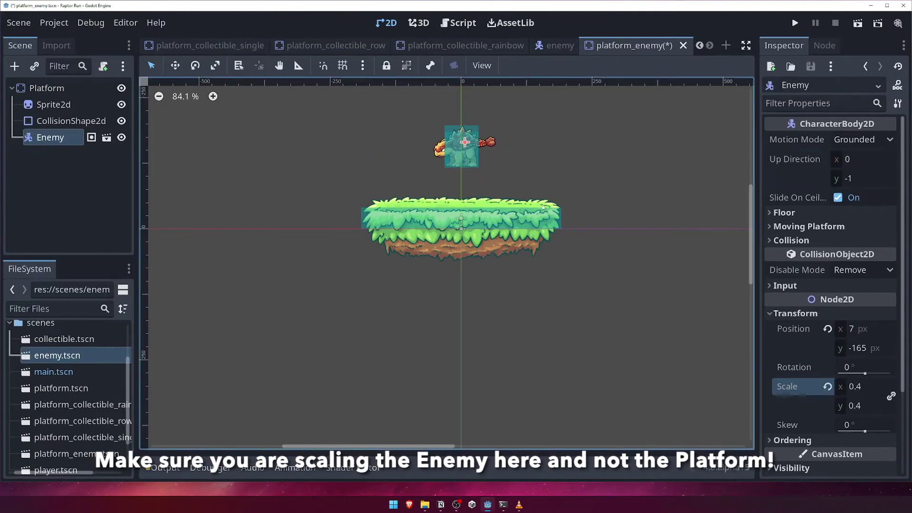
# - Move the Enemy onto the platform's right end and save the scene
pyautogui.press('w')
pyautogui.moveTo(536, 182); pyautogui.dragTo(598, 212)
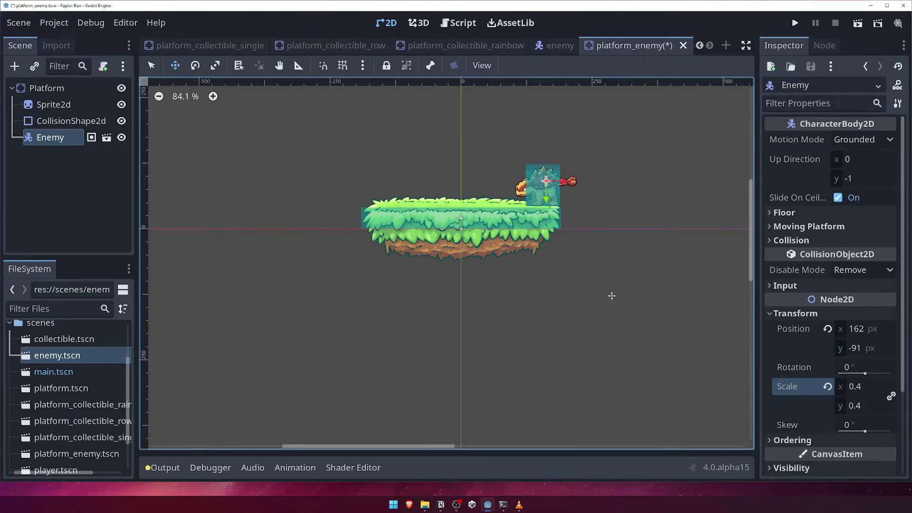
pyautogui.hotkey('ctrl', 's')
# - In game.gd, add var platform_enemy = preload("res://scenes/platform_enemy.tscn")
pyautogui.click(458, 23)
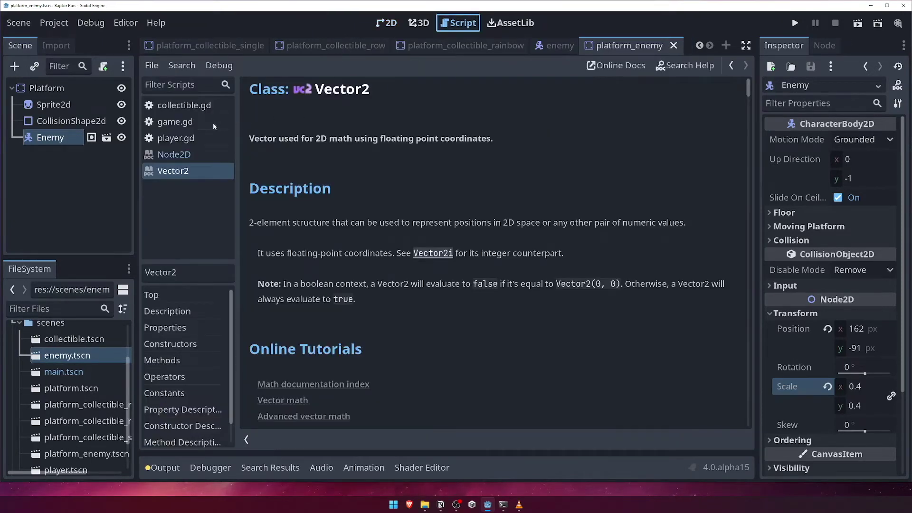
pyautogui.click(213, 122)
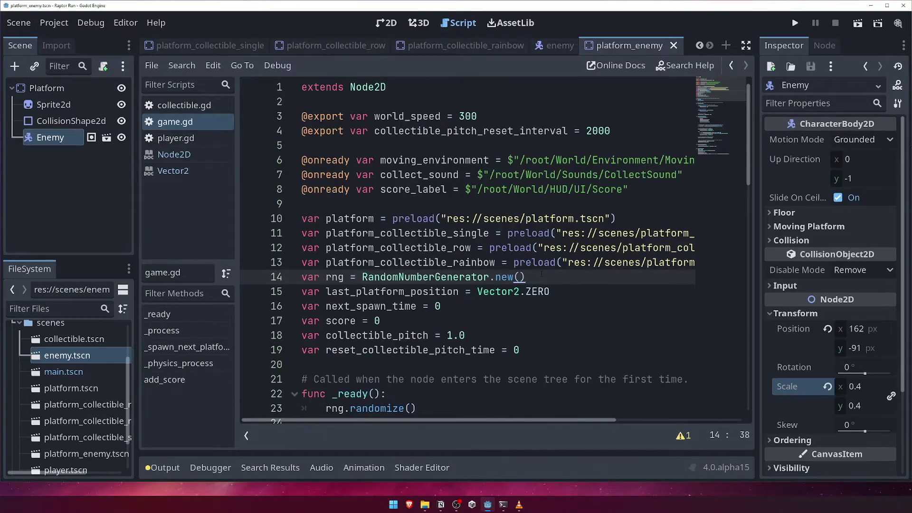
pyautogui.press('Up')
pyautogui.press('End')
pyautogui.press('Return')
pyautogui.write('var platform_enemy = preload("res://scenes/platform_enemy.tscn")')
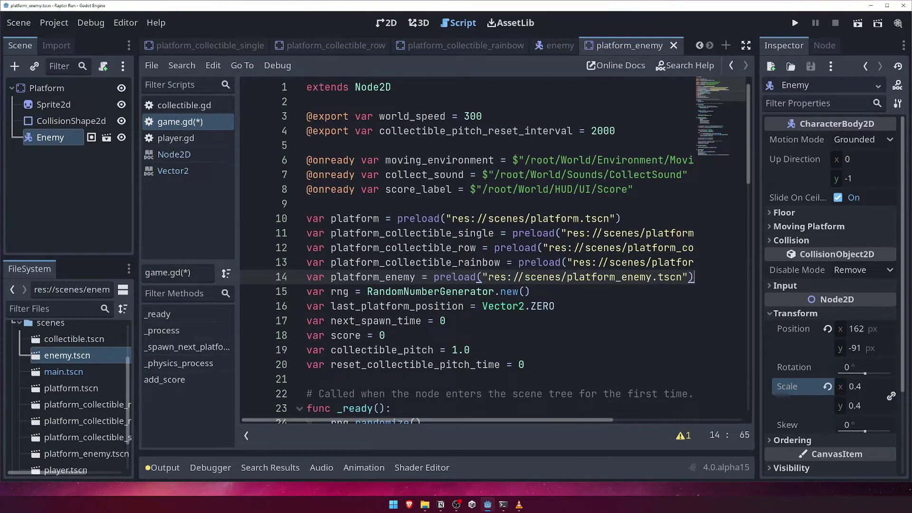
# - Append platform_enemy to the available_platforms list
pyautogui.doubleClick(416, 262)
pyautogui.doubleClick(373, 277)
pyautogui.hotkey('ctrl', 'c')
pyautogui.scroll(-10, 467, 247)
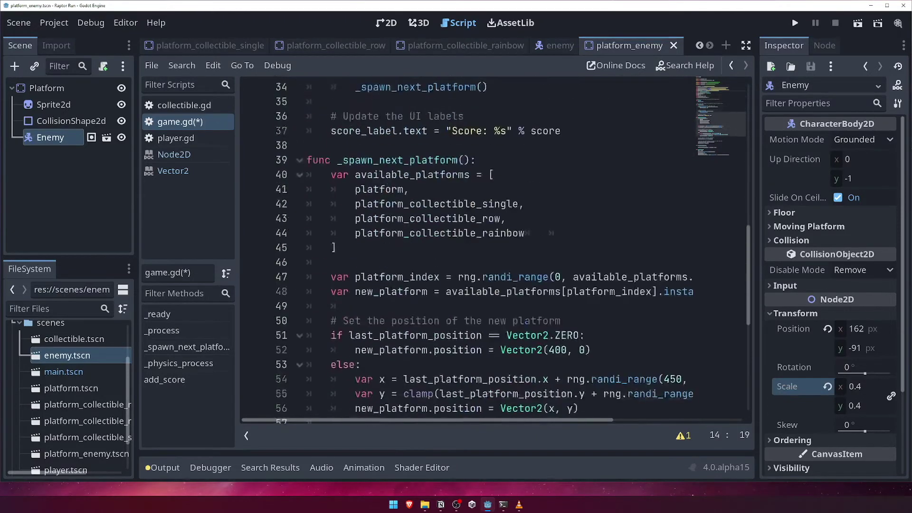
pyautogui.click(549, 233)
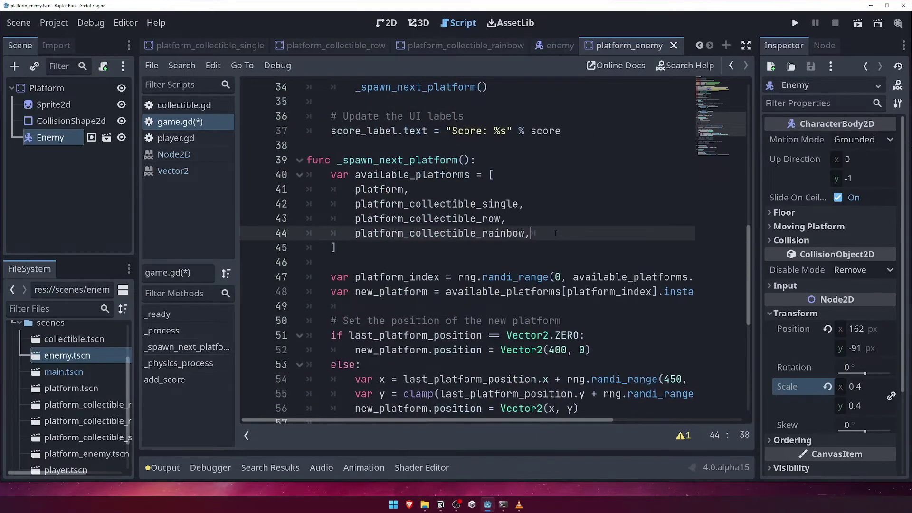
pyautogui.press('Return')
pyautogui.hotkey('ctrl', 'v')
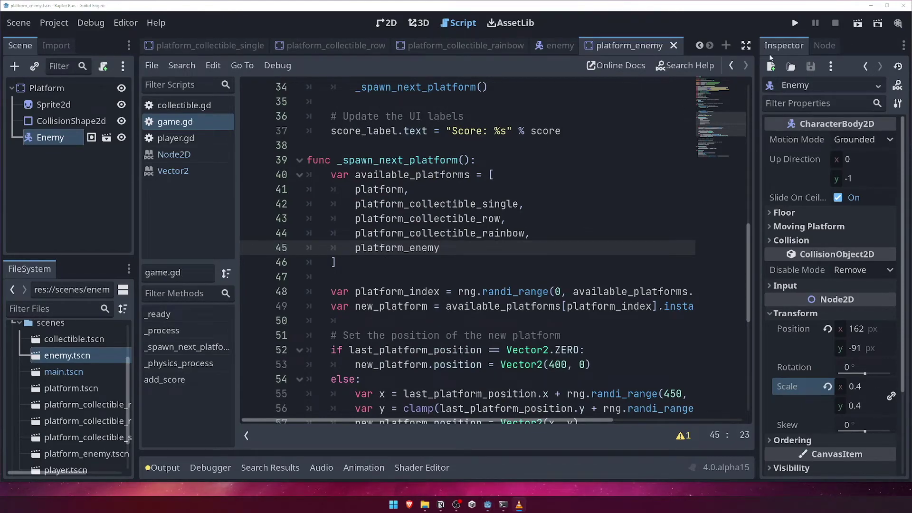
# - Run the game, jump the dinosaur across platforms to see an enemy spawn, then stop it
pyautogui.click(795, 24)
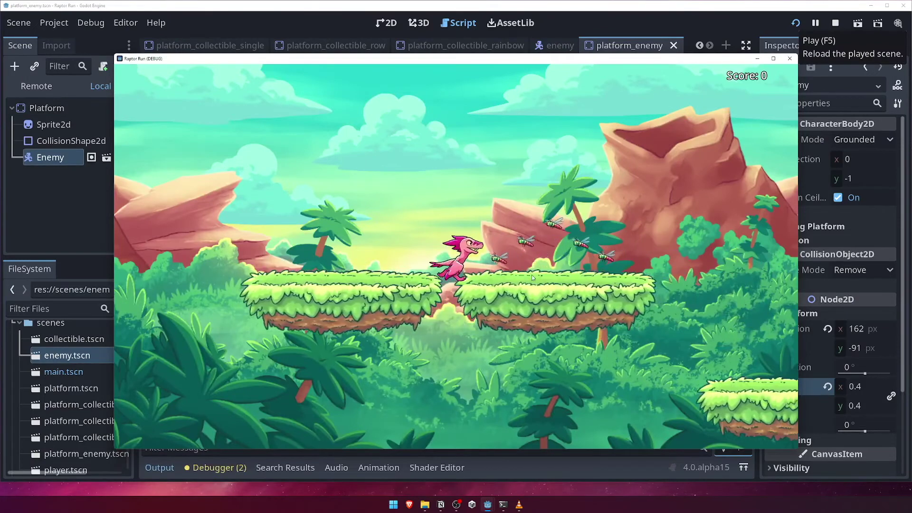
pyautogui.press('space')
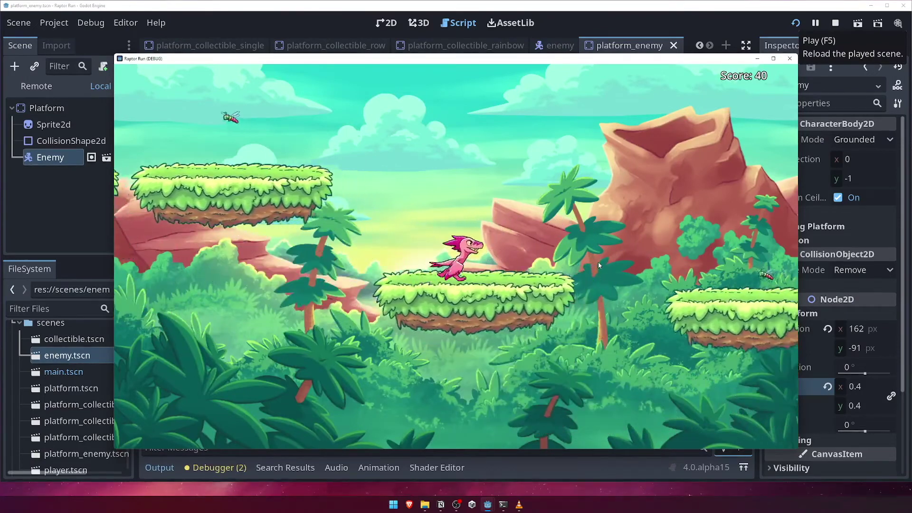
pyautogui.press('space')
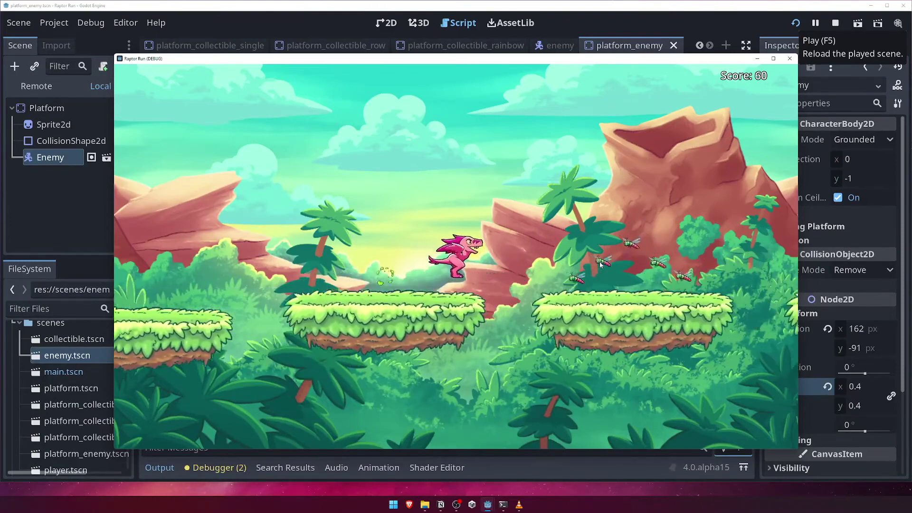
pyautogui.press('space')
pyautogui.press('space')
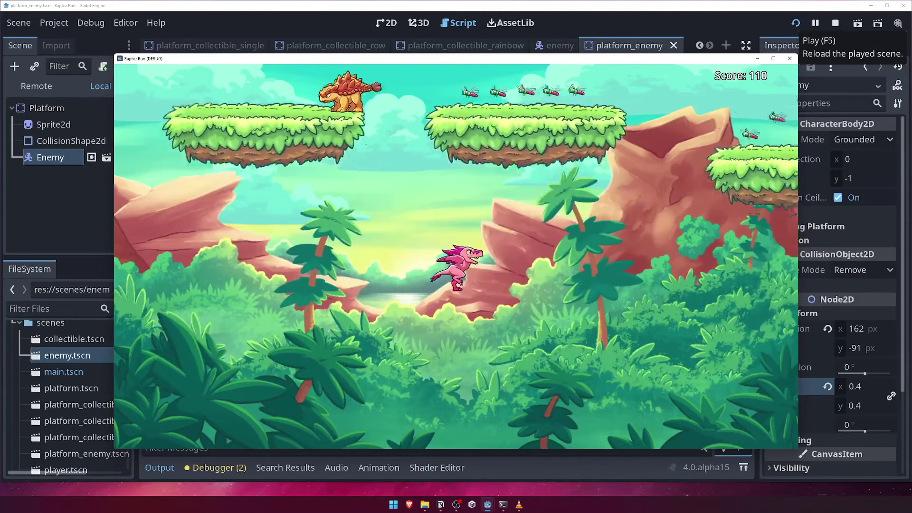
pyautogui.click(790, 59)
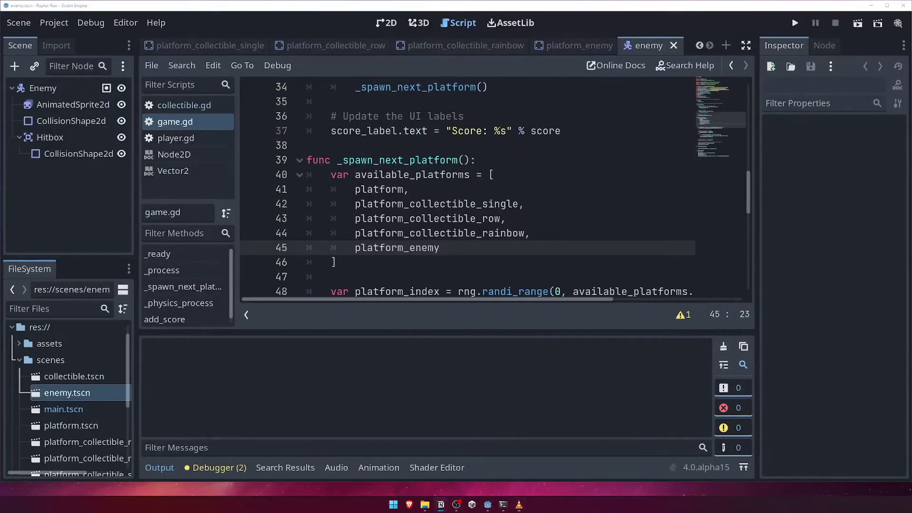
# - Attach a new res://scripts/enemy.gd script using the Node: Default template to the Enemy node
pyautogui.click(395, 27)
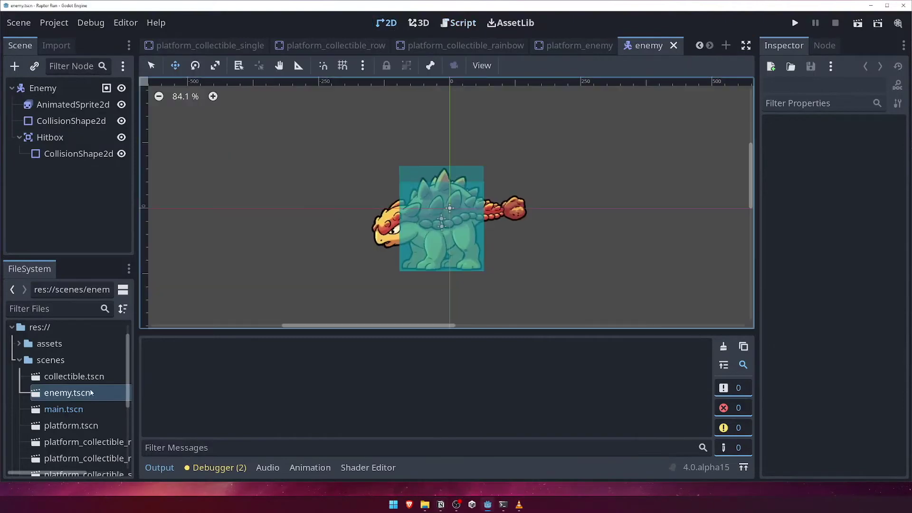
pyautogui.rightClick(79, 89)
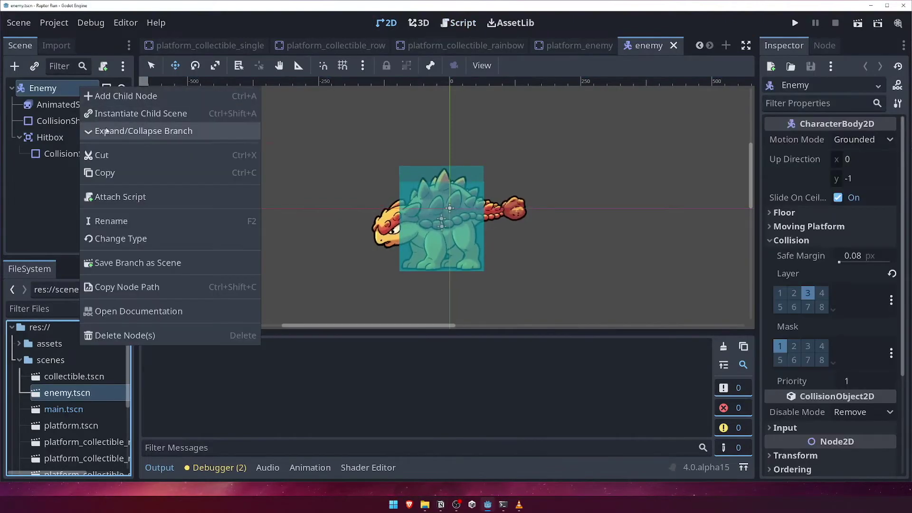
pyautogui.click(142, 196)
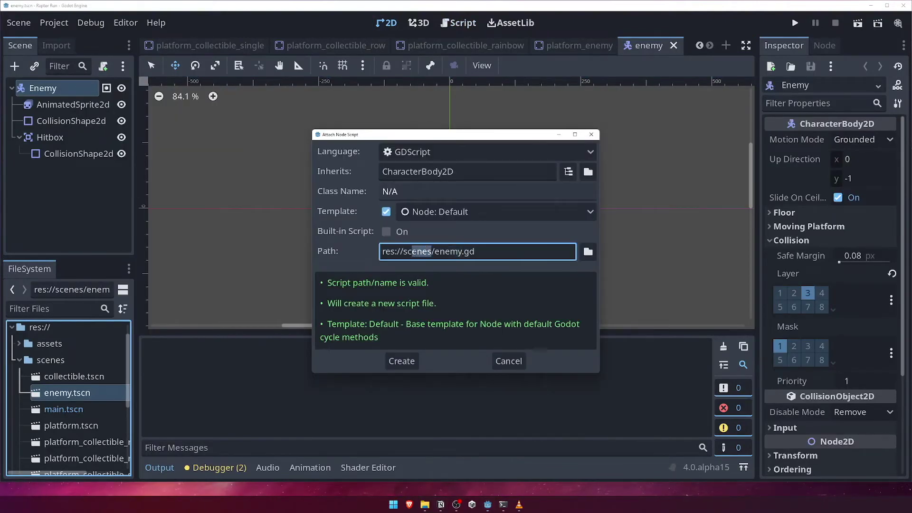
pyautogui.write('ripts')
pyautogui.click(495, 211)
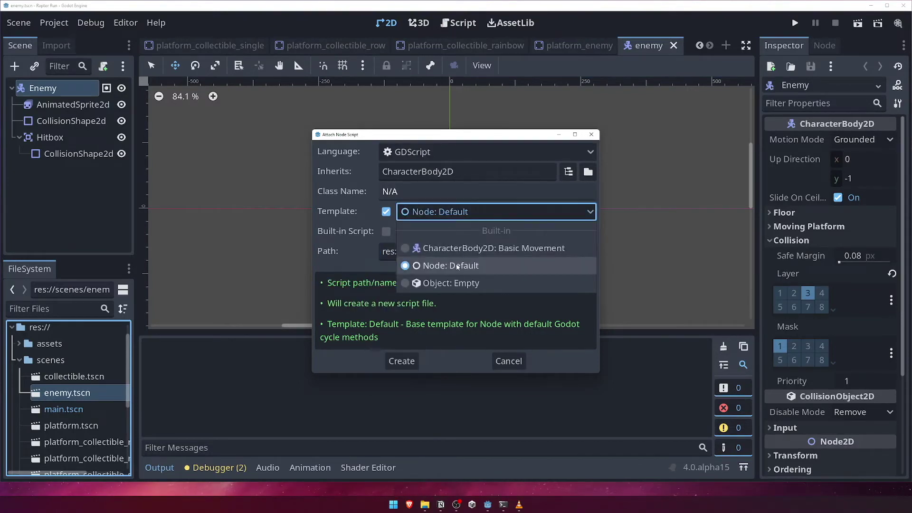
pyautogui.click(458, 265)
pyautogui.click(409, 362)
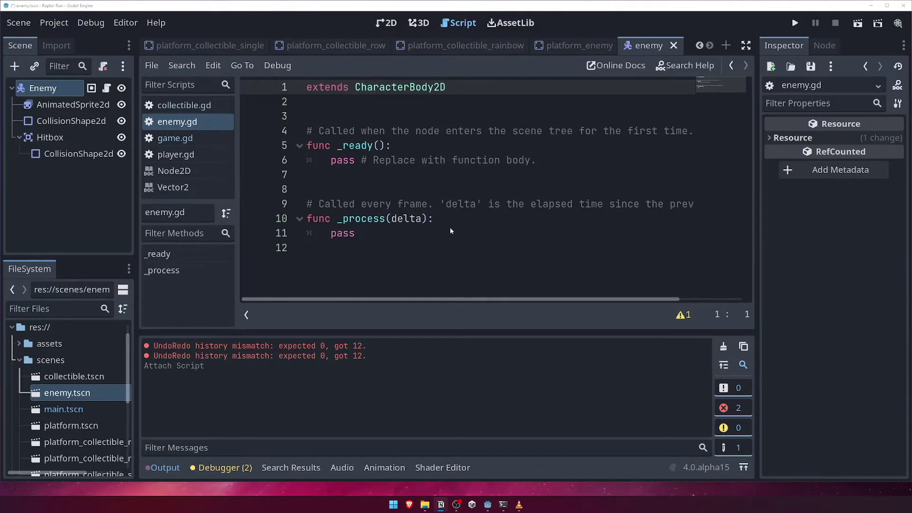
pyautogui.click(455, 101)
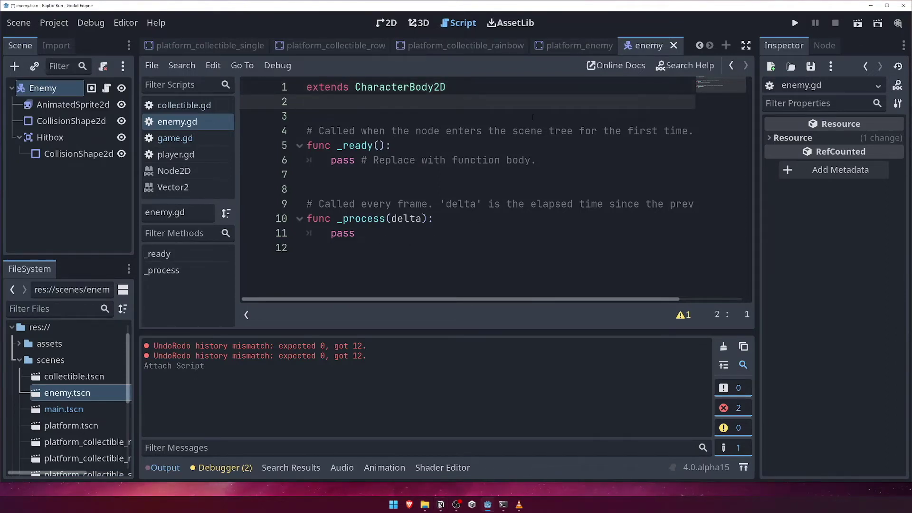
pyautogui.press('Return')
pyautogui.write('@export var movement_speed = 50')
pyautogui.press('Return')
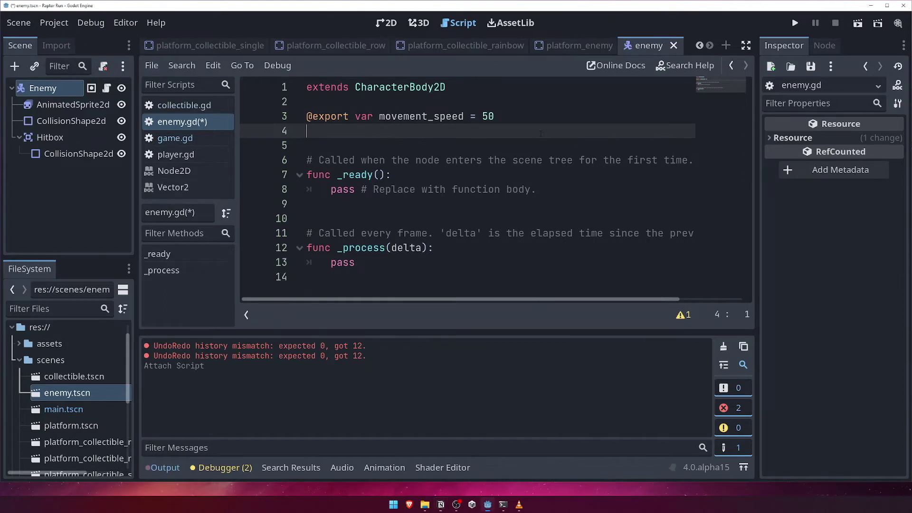
pyautogui.press('Return')
pyautogui.write('@onready var sprite = $AnimatedSprite2d')
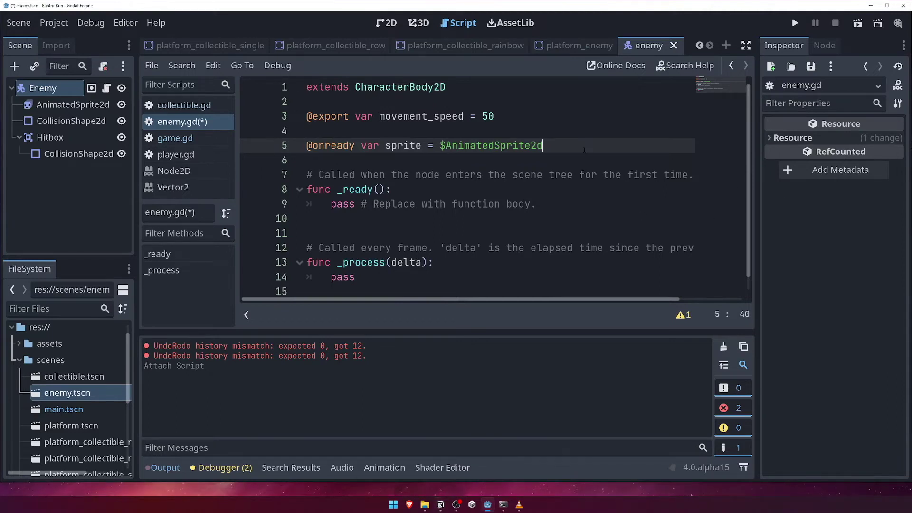
# - Add var active = false and var gravity = 1600, collapsing the Output panel
pyautogui.press('Return')
pyautogui.press('Return')
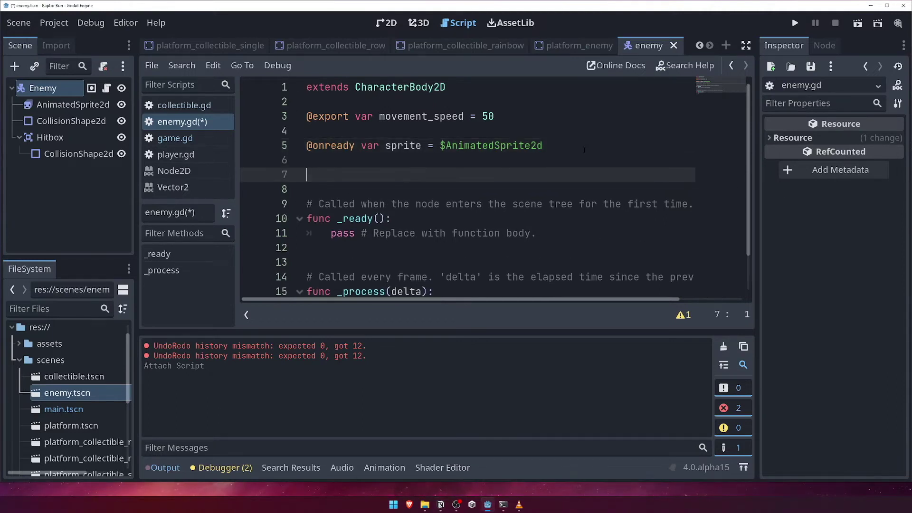
pyautogui.write('var active = false')
pyautogui.press('Escape')
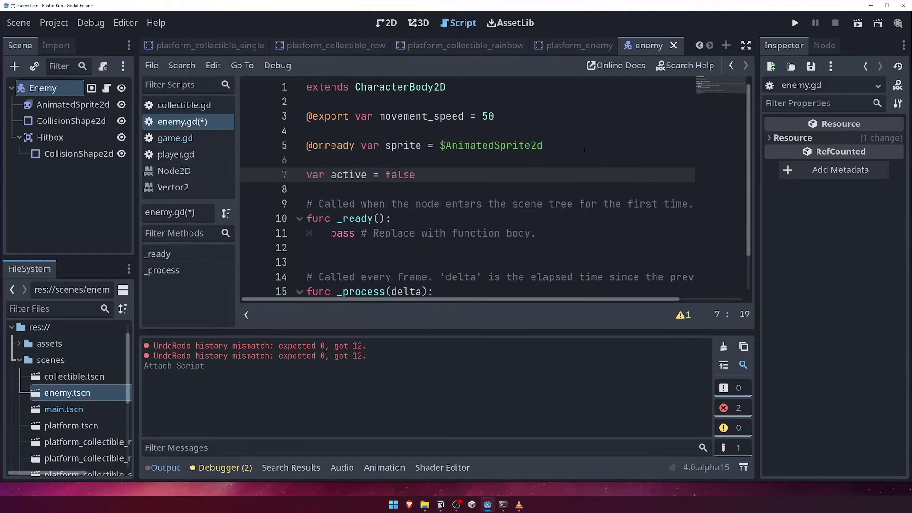
pyautogui.press('Return')
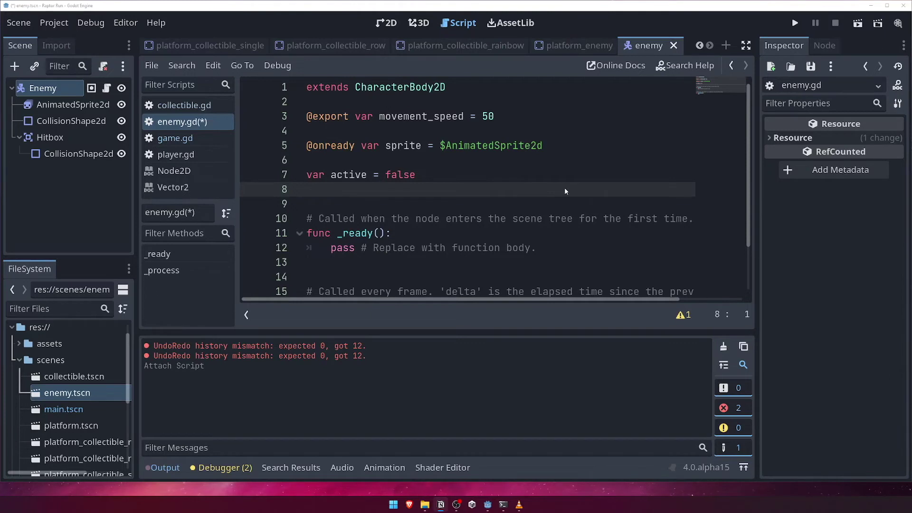
pyautogui.click(181, 467)
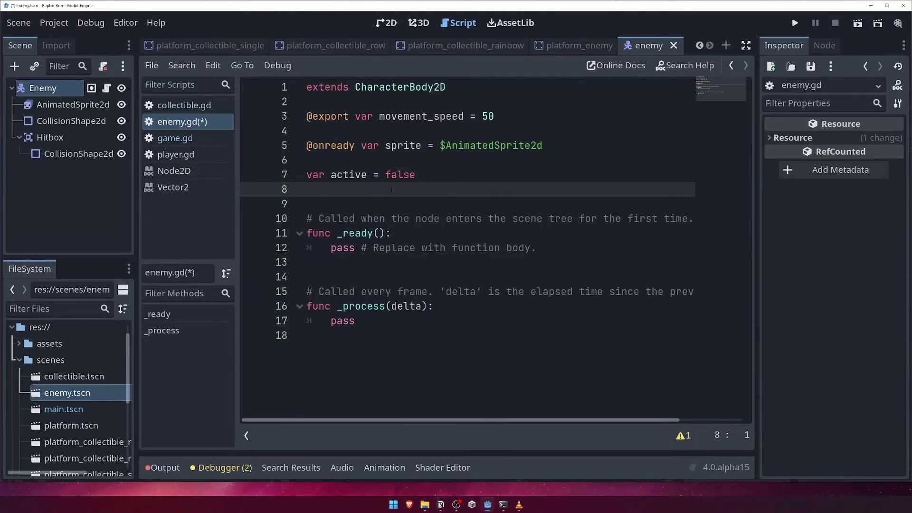
pyautogui.write('var gravity = 1600')
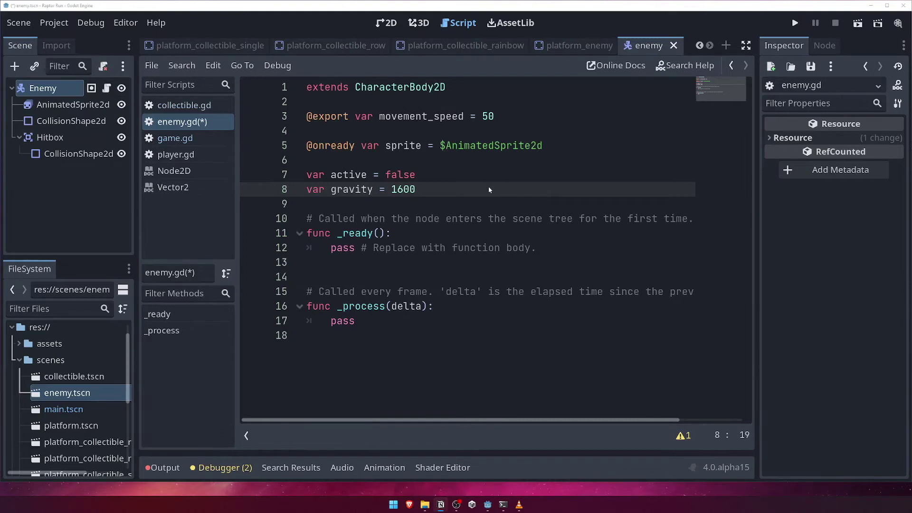
pyautogui.click(420, 352)
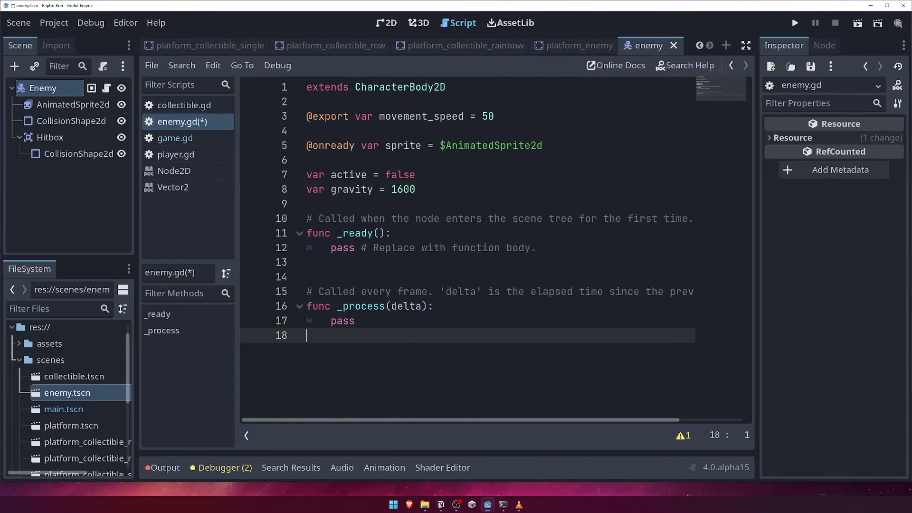
# - Begin func _physics_process(delta): with an 'if not active: return' guard
pyautogui.press('Return')
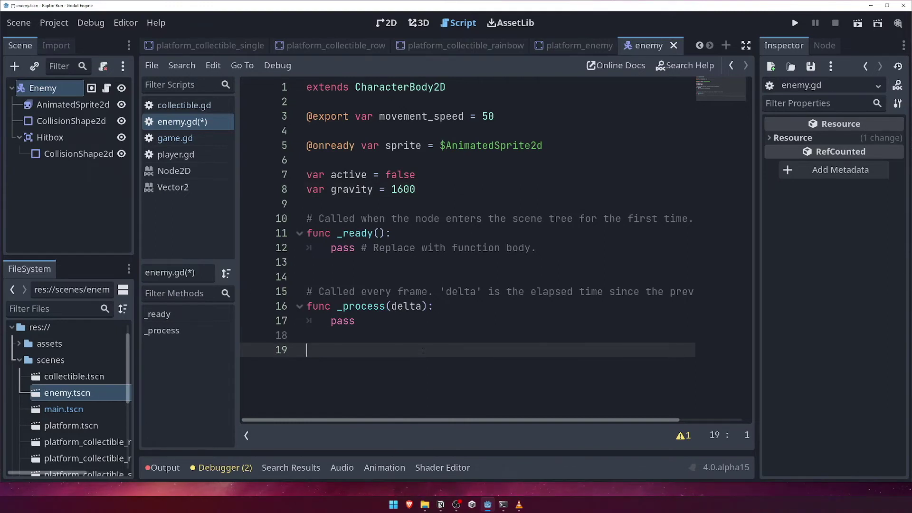
pyautogui.write('func _physics_process(delta):')
pyautogui.press('Return')
pyautogui.press('BackSpace')
pyautogui.press('BackSpace')
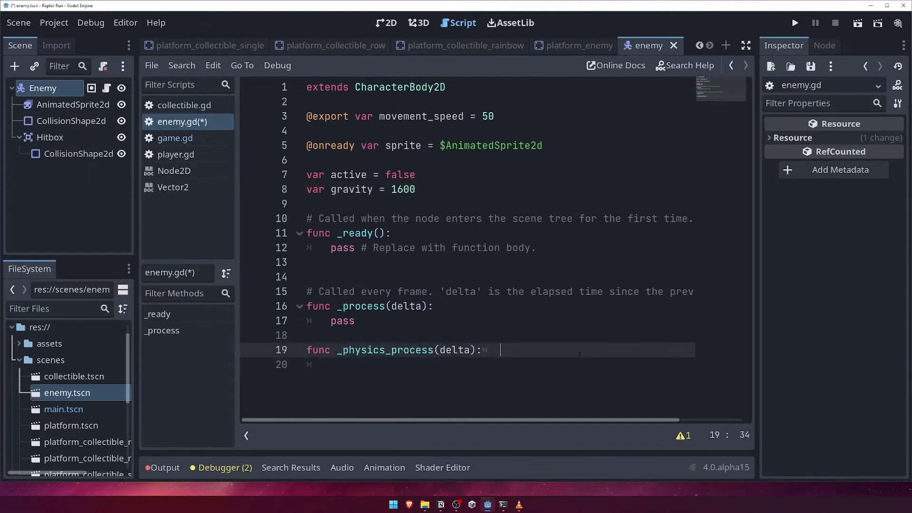
pyautogui.press('BackSpace')
pyautogui.press('Return')
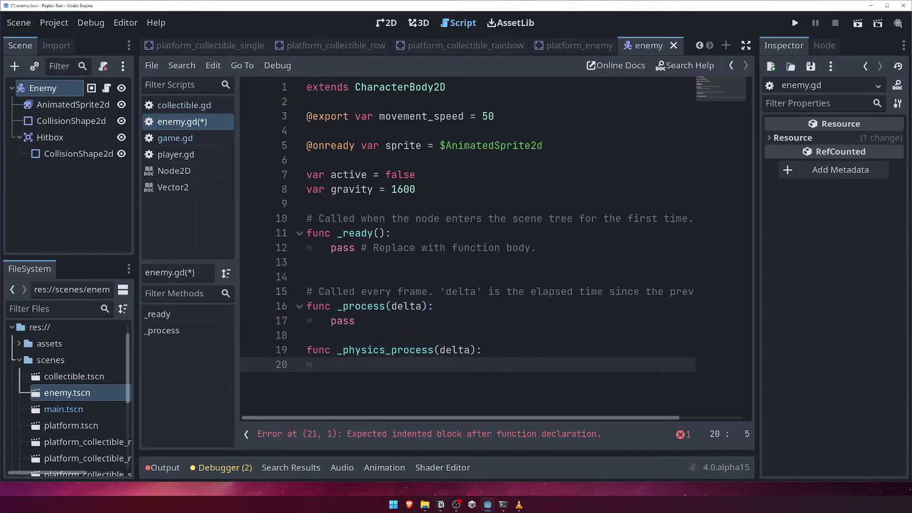
pyautogui.write('if not active:')
pyautogui.press('Return')
pyautogui.write('return')
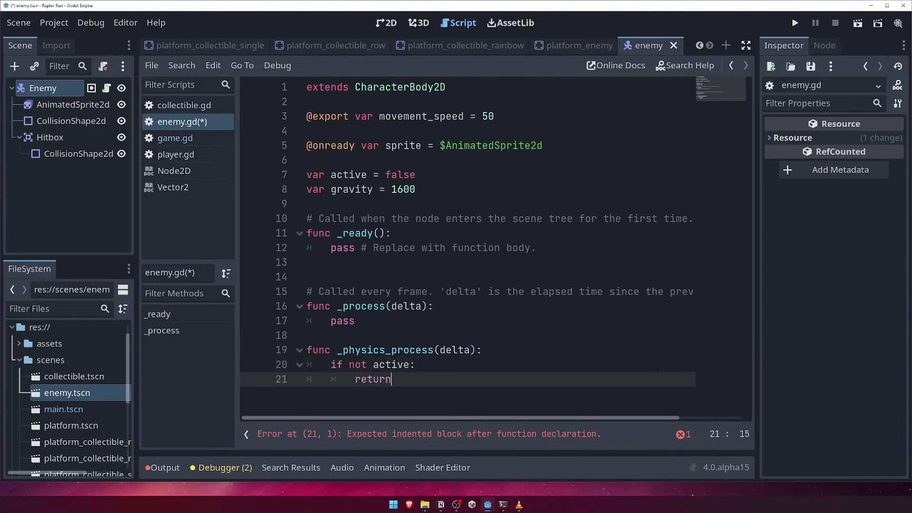
pyautogui.hotkey('ctrl', 's')
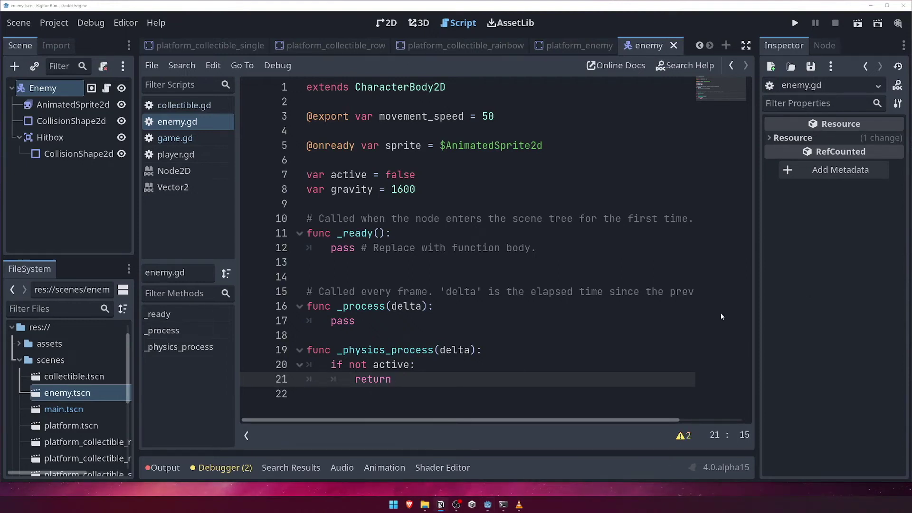
# - Set velocity.x = -movement_speed and velocity.y = gravity * delta, then call move_and_slide()
pyautogui.press('Return')
pyautogui.press('BackSpace')
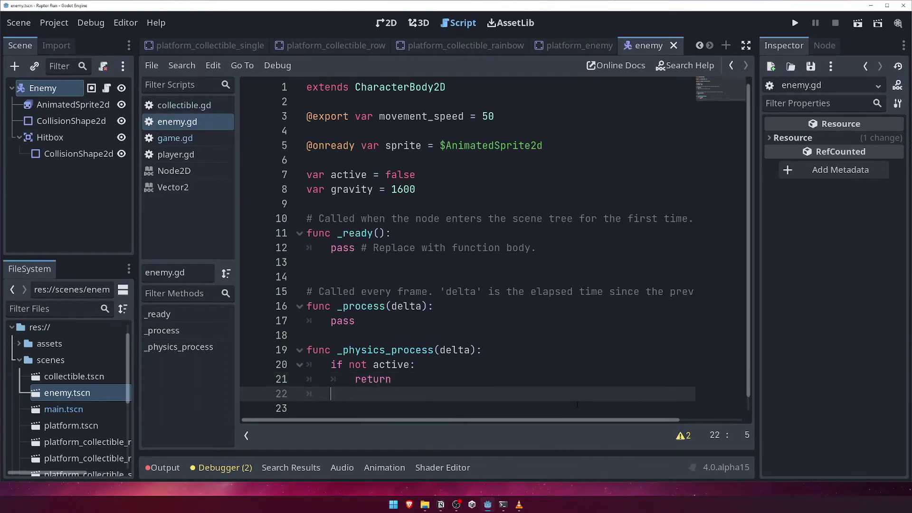
pyautogui.press('Return')
pyautogui.write('velocity.x = -movement_speed')
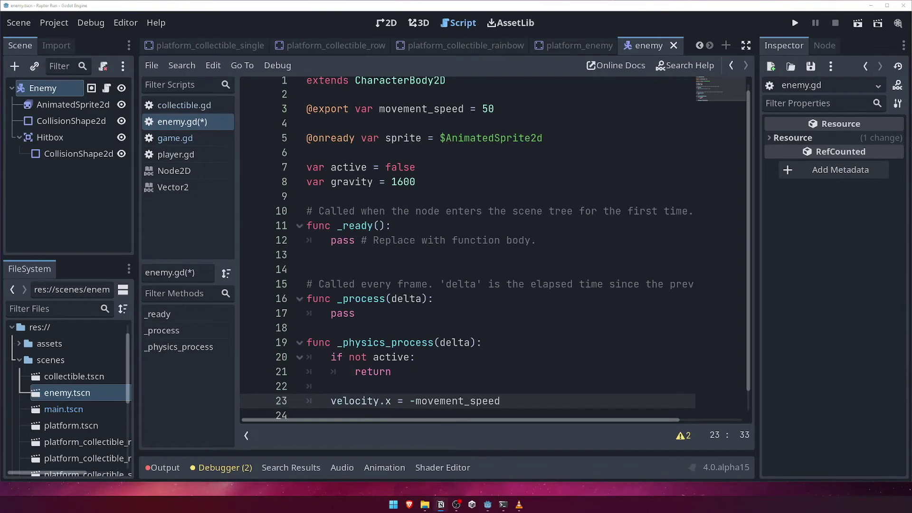
pyautogui.press('Return')
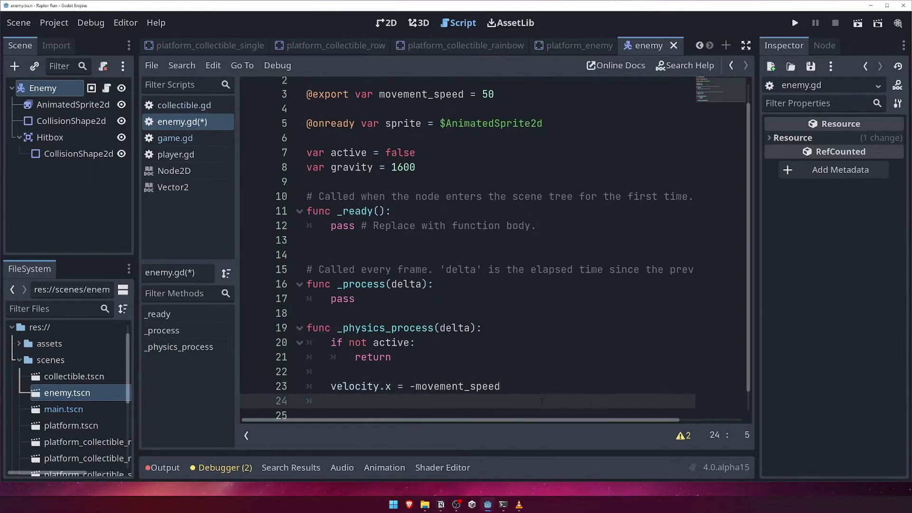
pyautogui.write('velocity.y = gravity * delta')
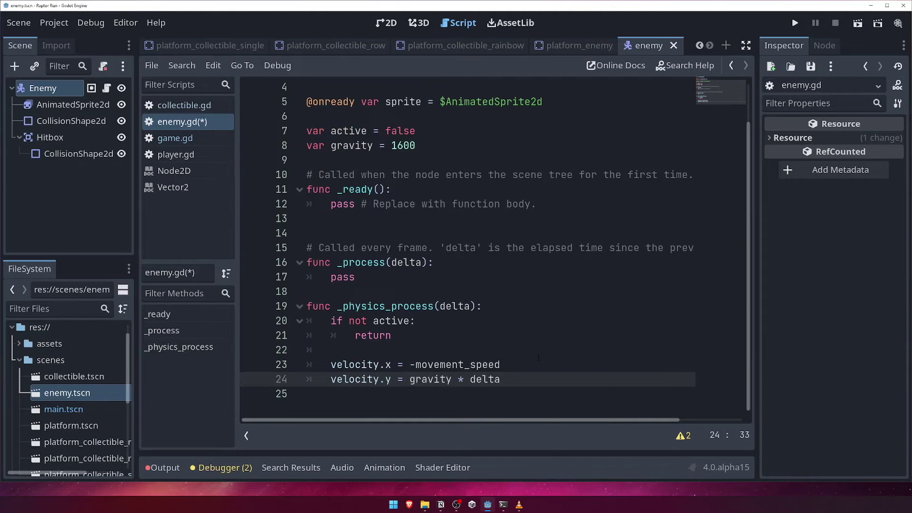
pyautogui.hotkey('ctrl', 's')
pyautogui.press('Return')
pyautogui.write('move_and_slide()')
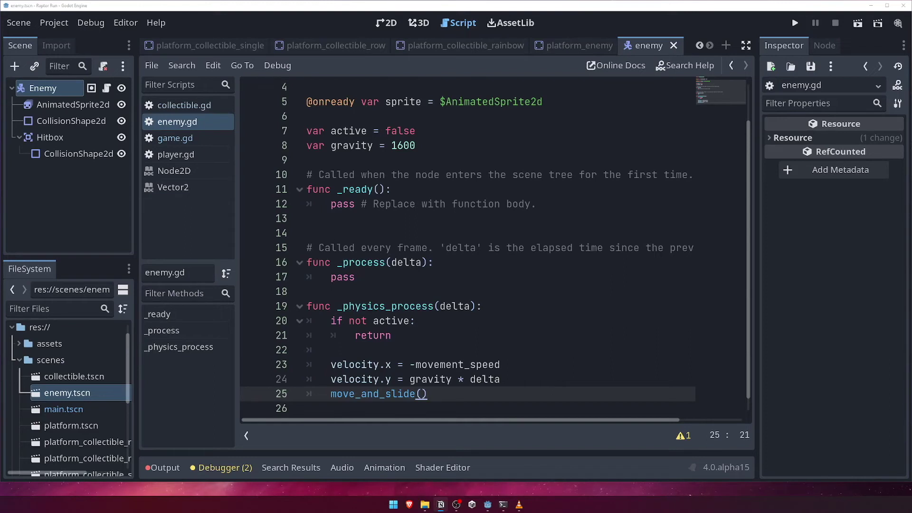
# - Add func set_active(value) that sets active = value and plays sprite.play("walk") when active
pyautogui.click(440, 402)
pyautogui.press('Return')
pyautogui.write('func set_active(value):')
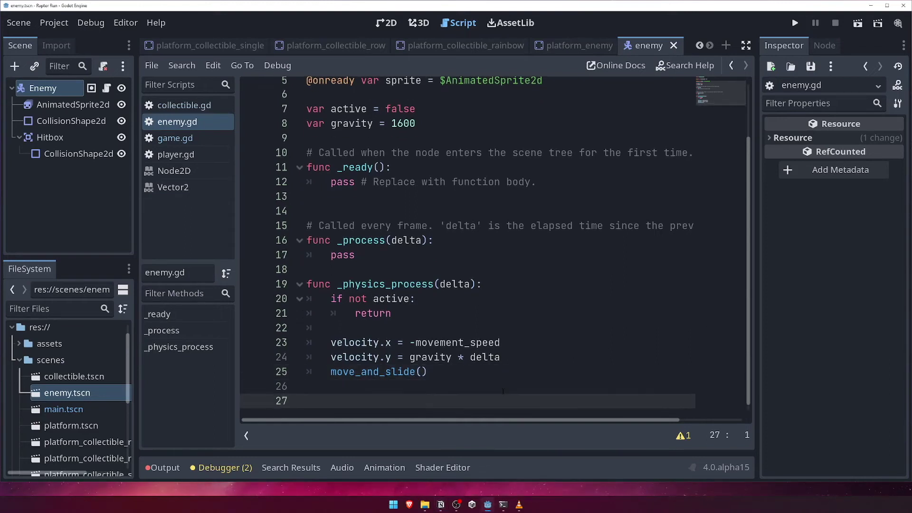
pyautogui.press('Return')
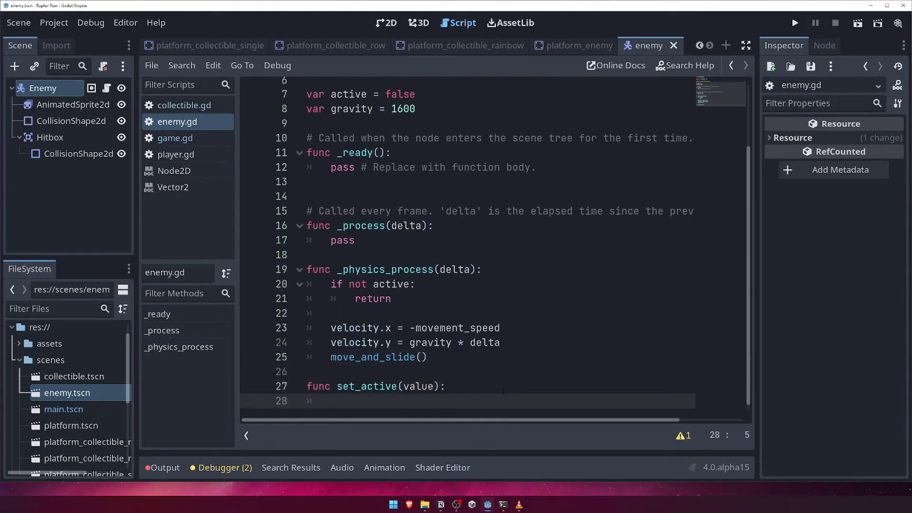
pyautogui.write('active = value')
pyautogui.press('Return')
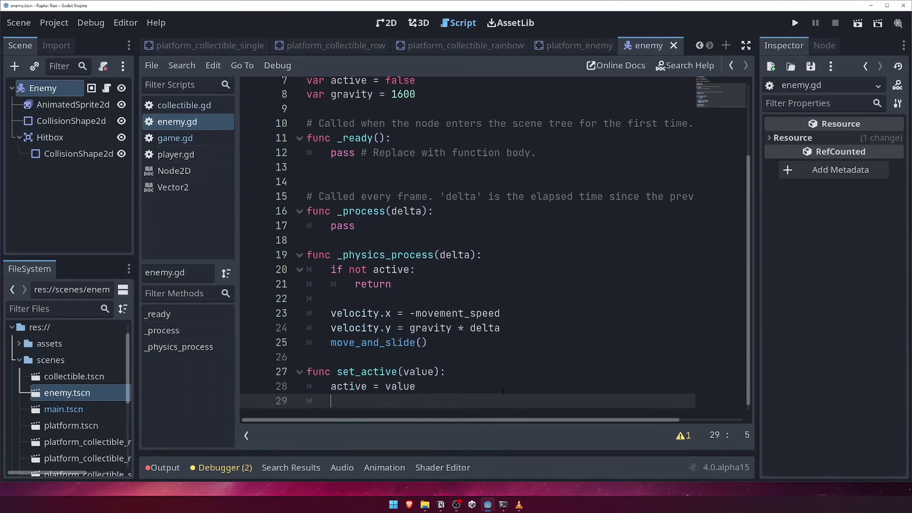
pyautogui.write('if active:')
pyautogui.press('Return')
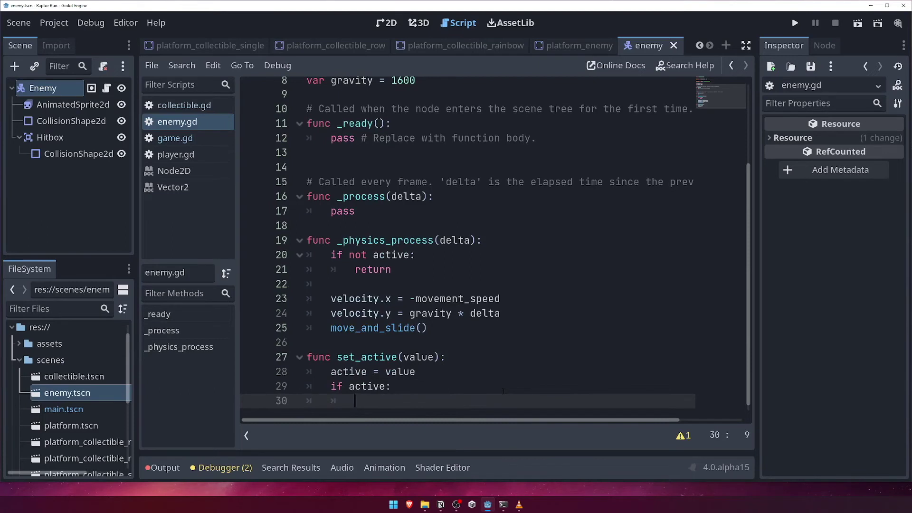
pyautogui.write('sprite.play("walk')
pyautogui.hotkey('ctrl', 's')
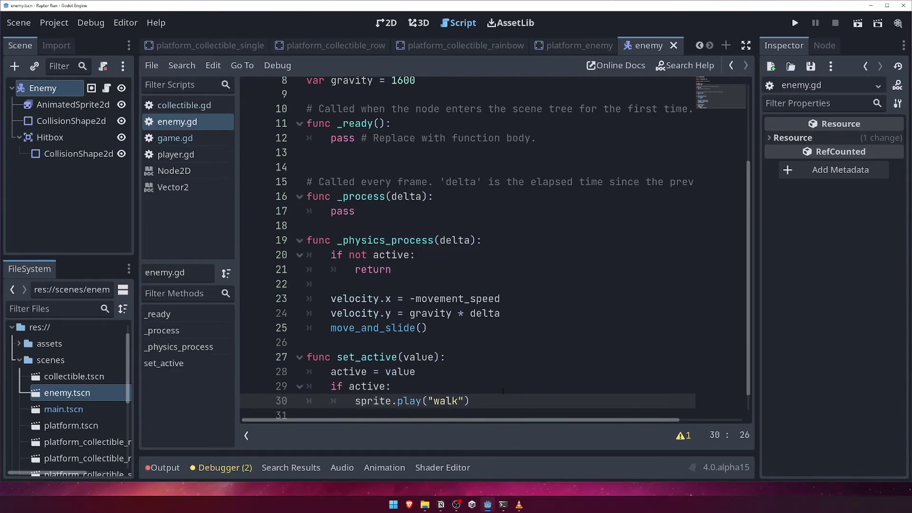
pyautogui.click(504, 399)
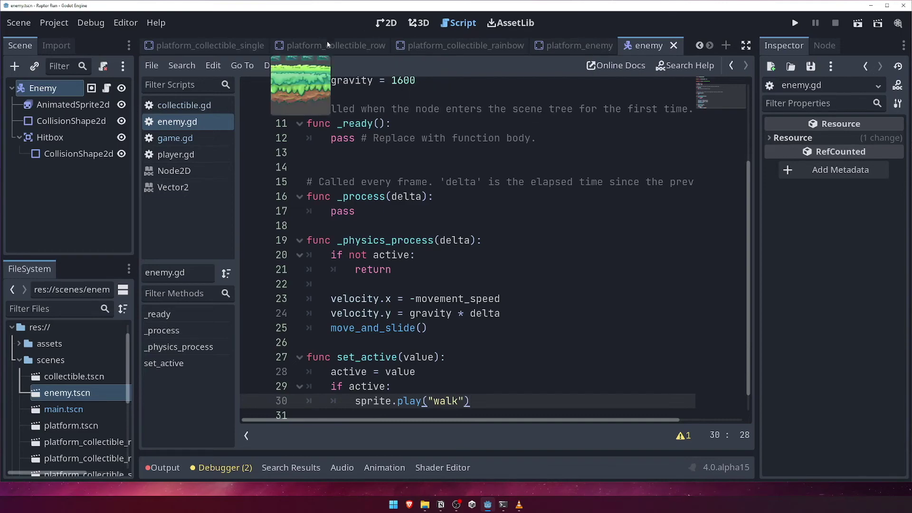
# - Open main.tscn and add an Area2D child named PlayArea under Static
pyautogui.click(70, 411)
pyautogui.doubleClick(70, 412)
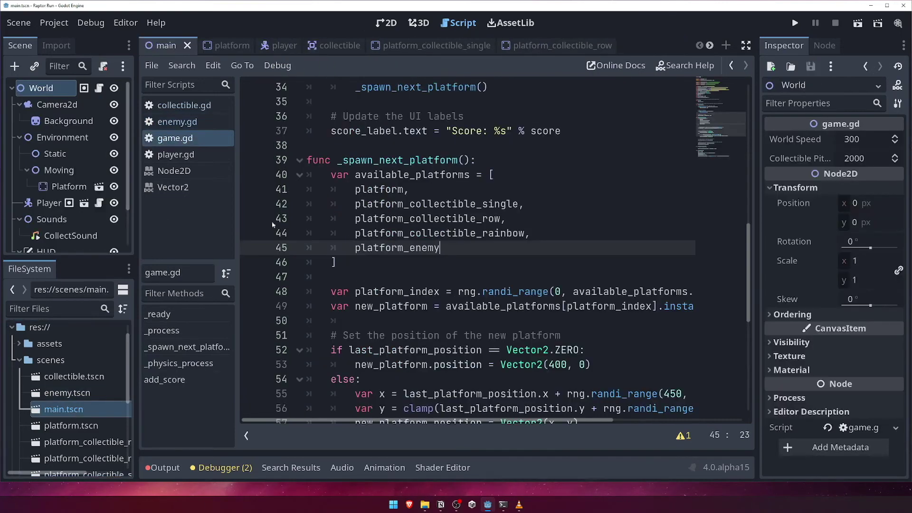
pyautogui.click(385, 23)
pyautogui.rightClick(88, 154)
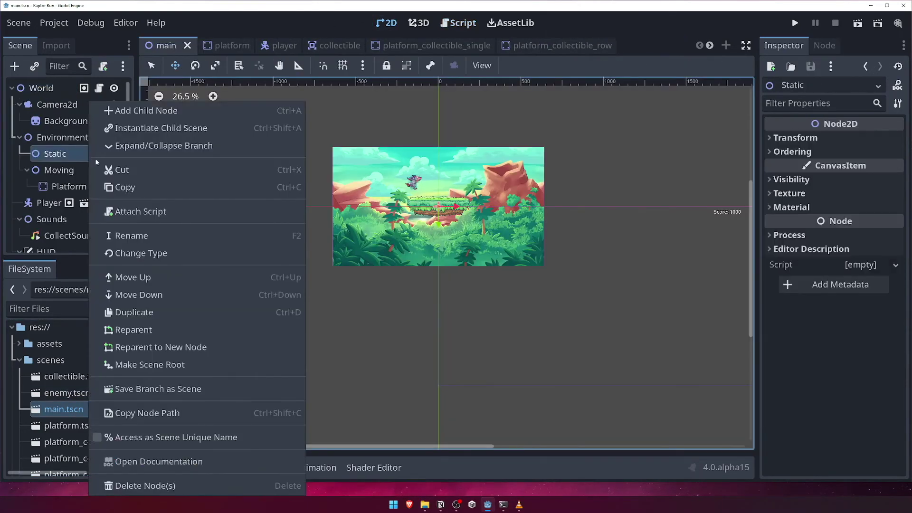
pyautogui.click(158, 111)
pyautogui.write('area')
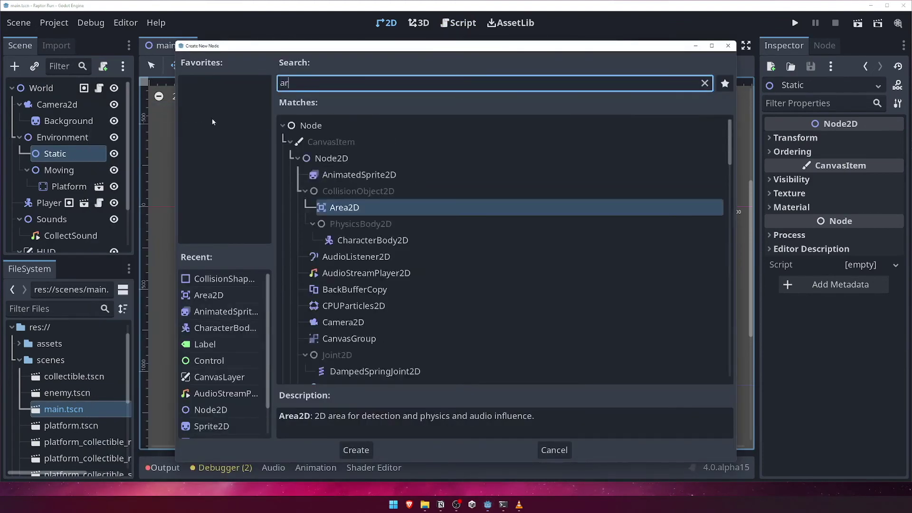
pyautogui.doubleClick(392, 192)
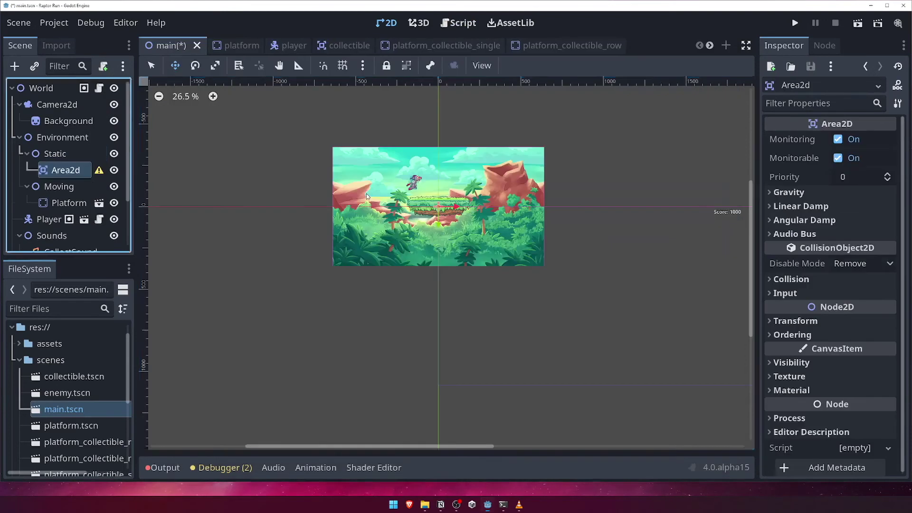
pyautogui.press('F2')
pyautogui.write('PlayArea')
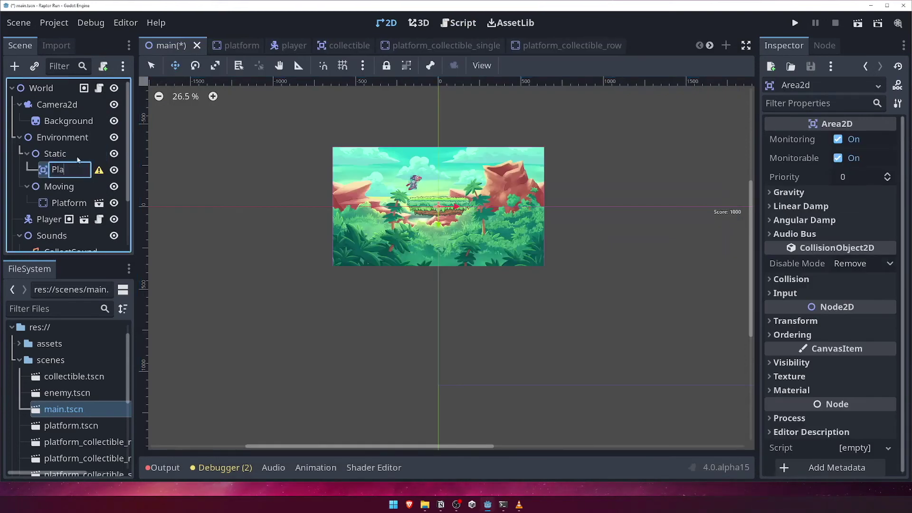
pyautogui.press('Return')
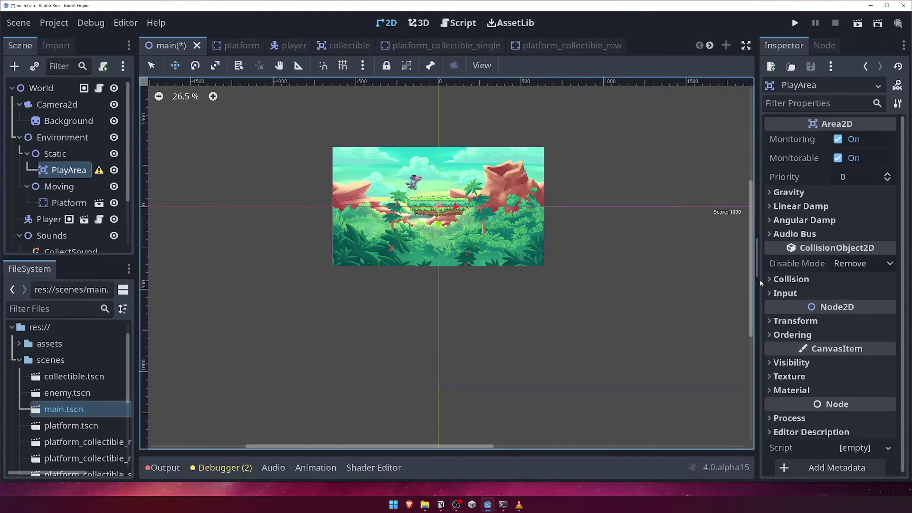
# - Set PlayArea's collision mask to layer 3 only
pyautogui.click(775, 280)
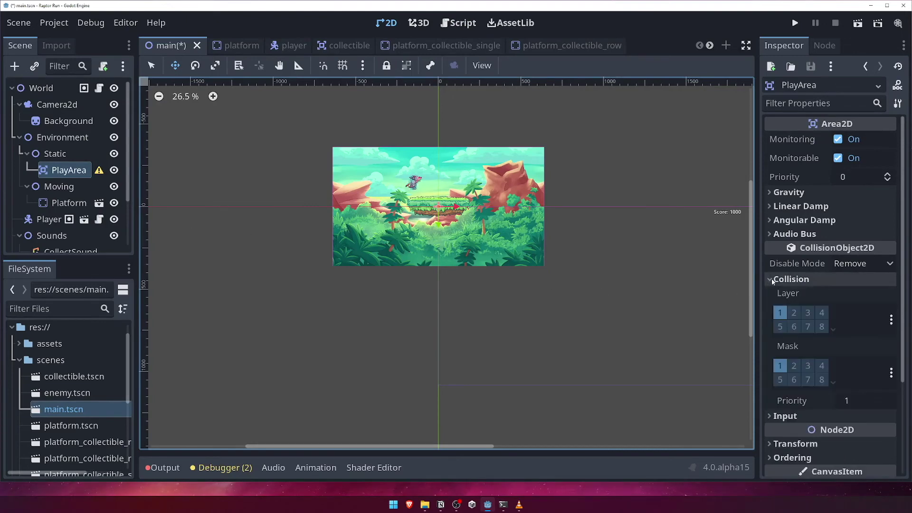
pyautogui.click(807, 366)
pyautogui.click(779, 367)
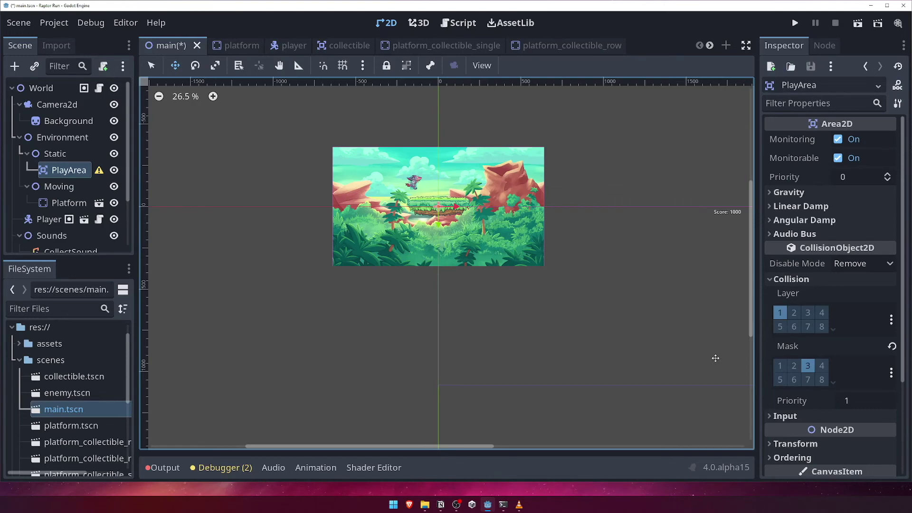
pyautogui.rightClick(82, 170)
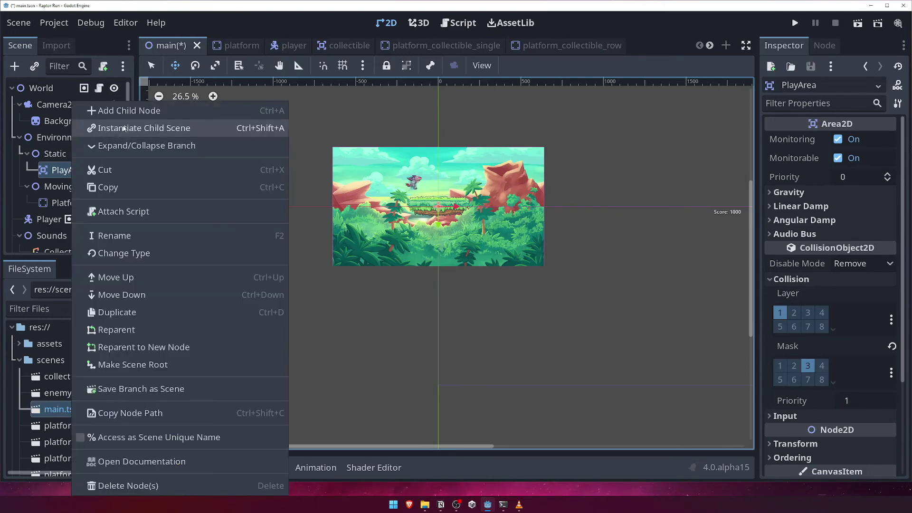
# - Add a CollisionShape2D child to PlayArea with a new RectangleShape2D
pyautogui.click(130, 110)
pyautogui.write('collis')
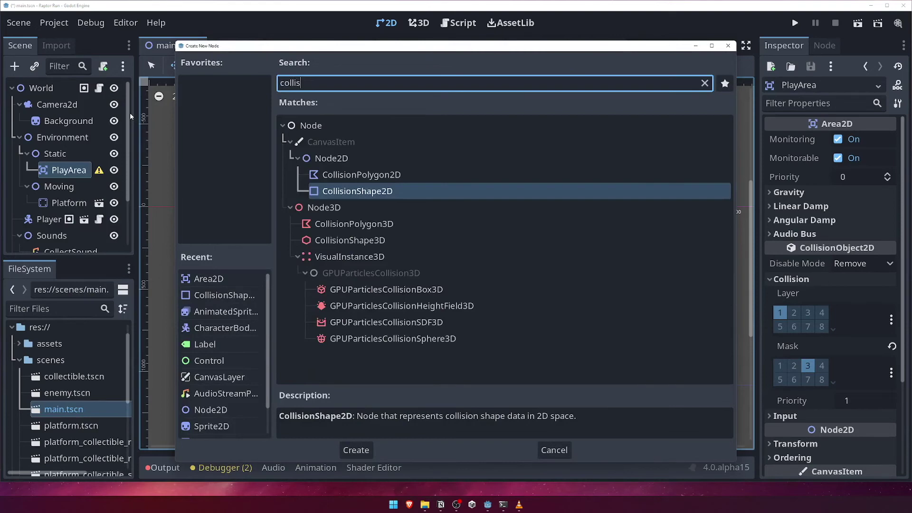
pyautogui.press('Return')
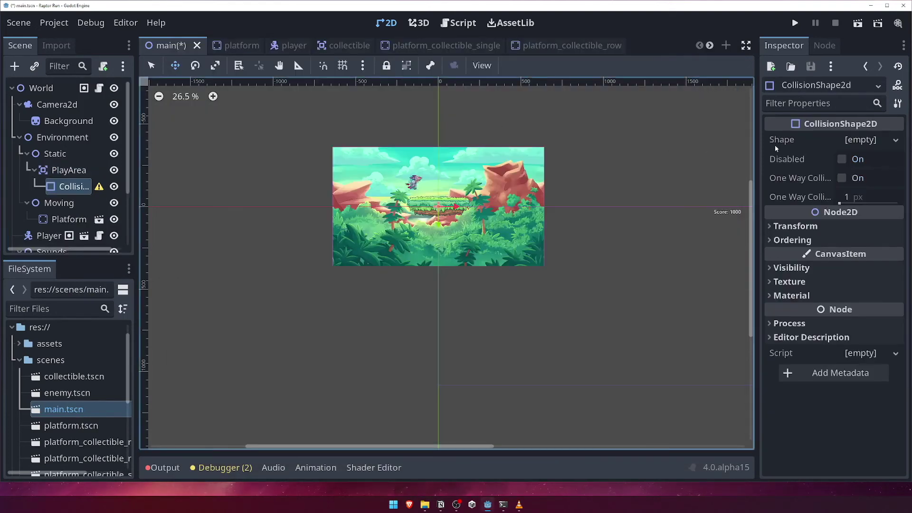
pyautogui.click(861, 140)
pyautogui.click(819, 228)
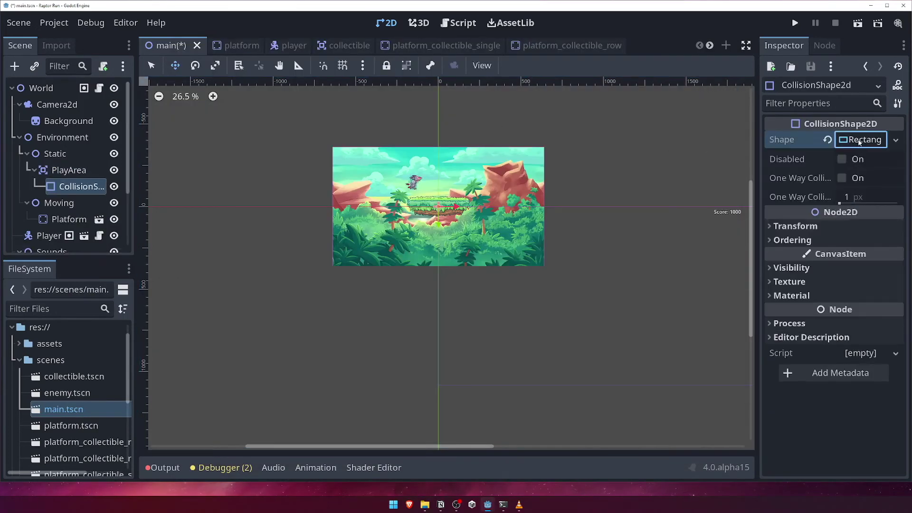
# - Set the rectangle size to 1800 by 1200 px
pyautogui.click(859, 141)
pyautogui.click(867, 159)
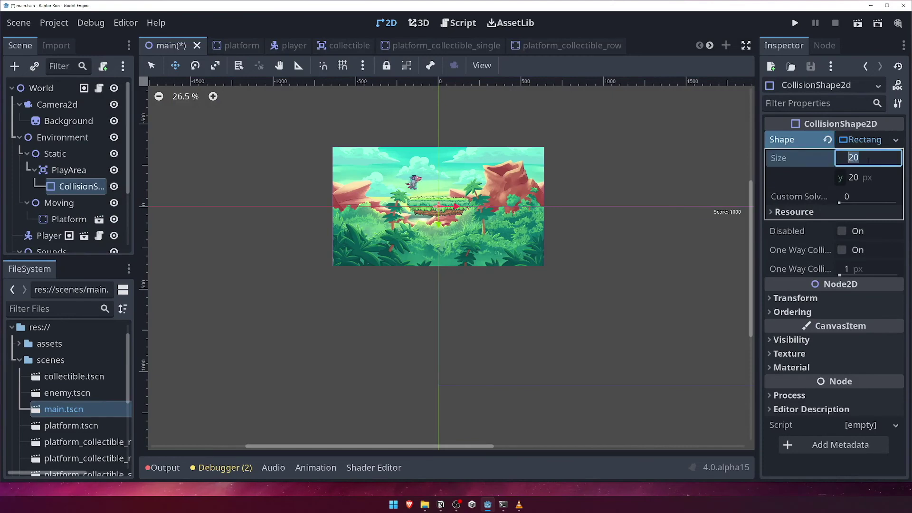
pyautogui.write('1800')
pyautogui.press('Return')
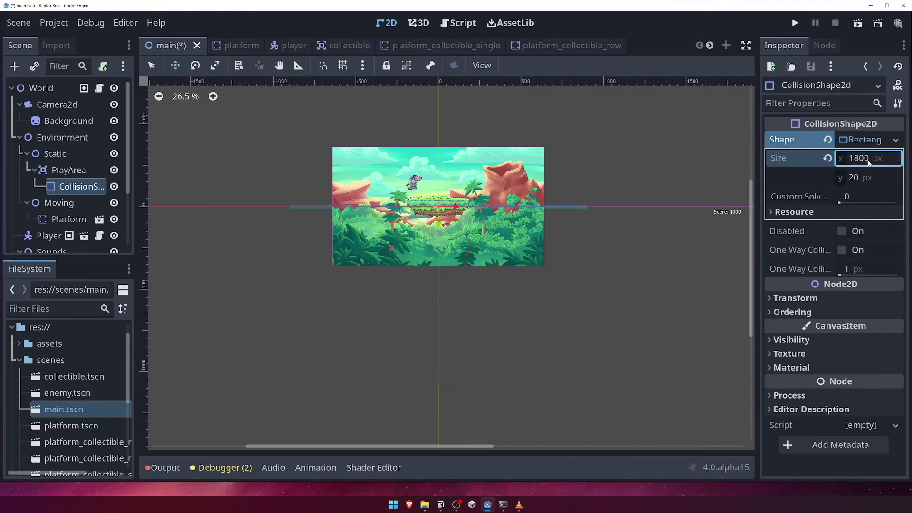
pyautogui.click(867, 178)
pyautogui.write('1200')
pyautogui.press('Return')
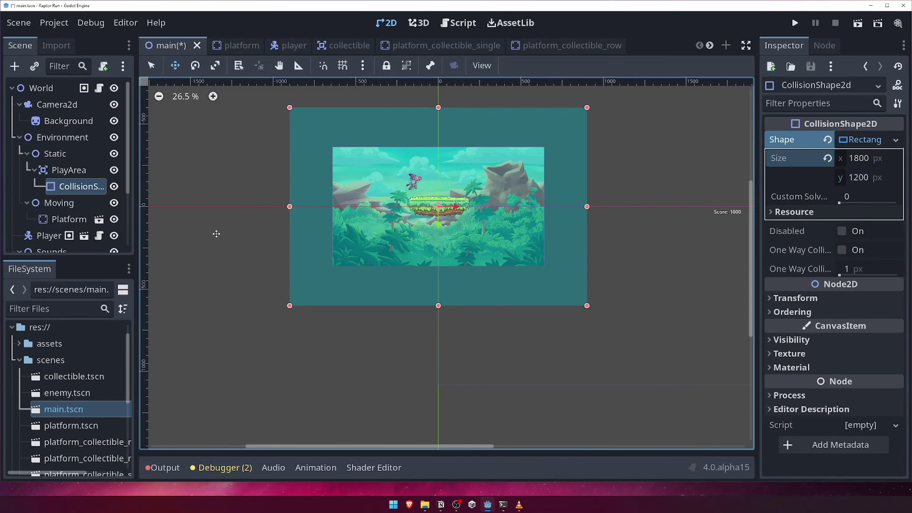
pyautogui.rightClick(84, 172)
# - Attach a new res://scripts/PlayArea.gd script to PlayArea
pyautogui.click(136, 211)
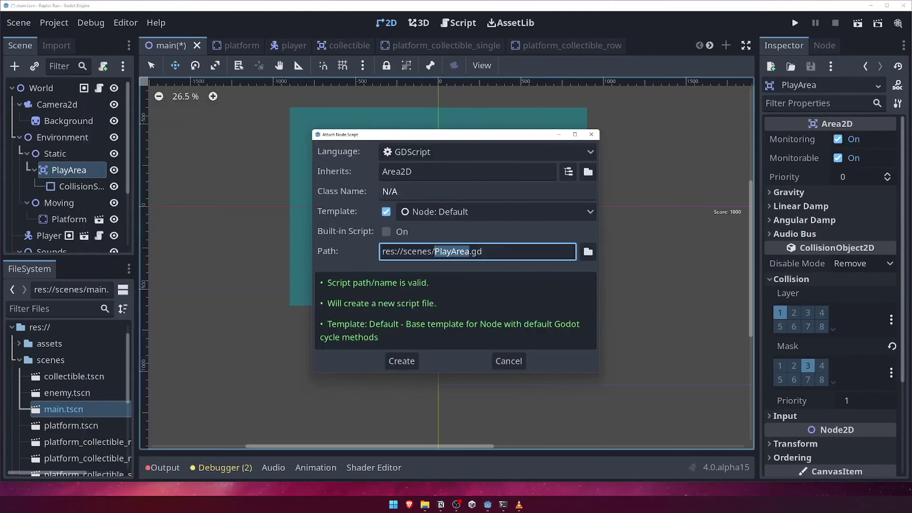
pyautogui.moveTo(433, 252); pyautogui.dragTo(412, 251)
pyautogui.write('ripts')
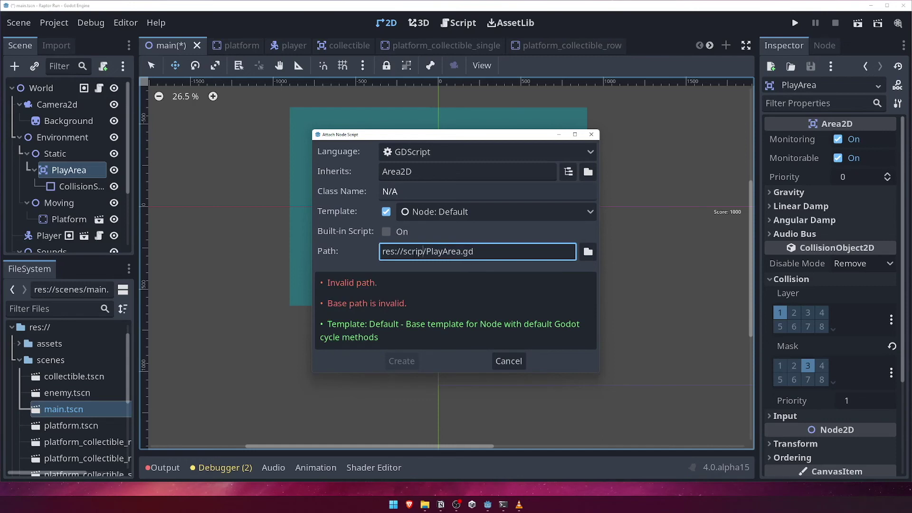
pyautogui.press('Return')
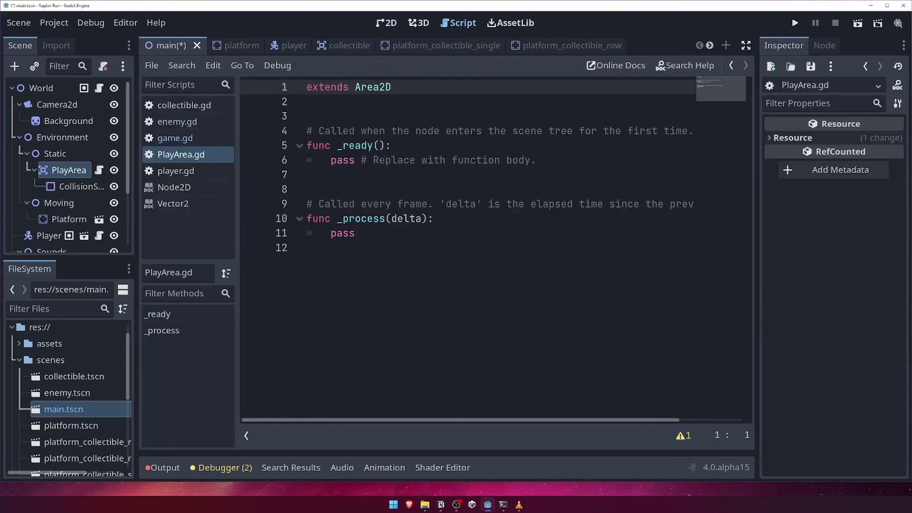
# - Replace pass in _ready with indented body_entered and body_exited connect lines
pyautogui.moveTo(537, 161); pyautogui.dragTo(295, 161)
pyautogui.write('self.body_entered.connect(_on_body_entered) self.body_exited.connect(_on_body_exited)')
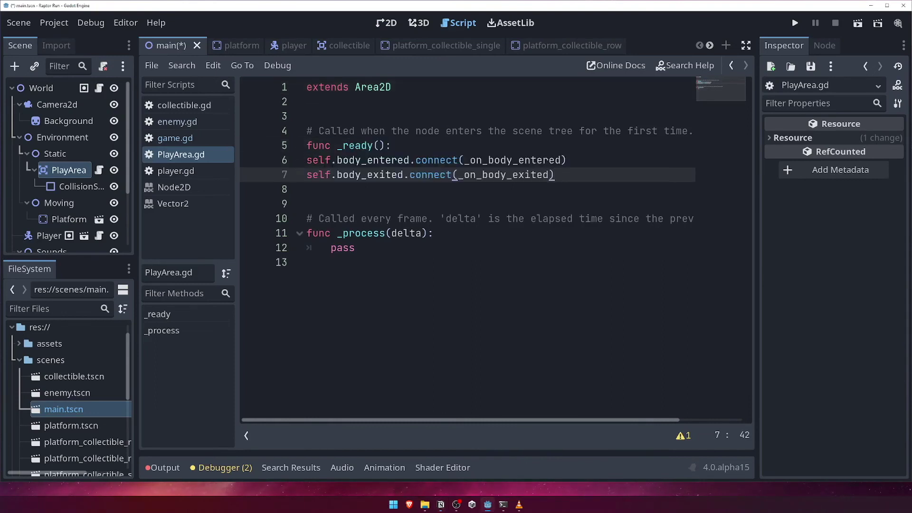
pyautogui.hotkey('shift', 'Up')
pyautogui.hotkey('shift', 'Home')
pyautogui.press('Tab')
pyautogui.click(608, 175)
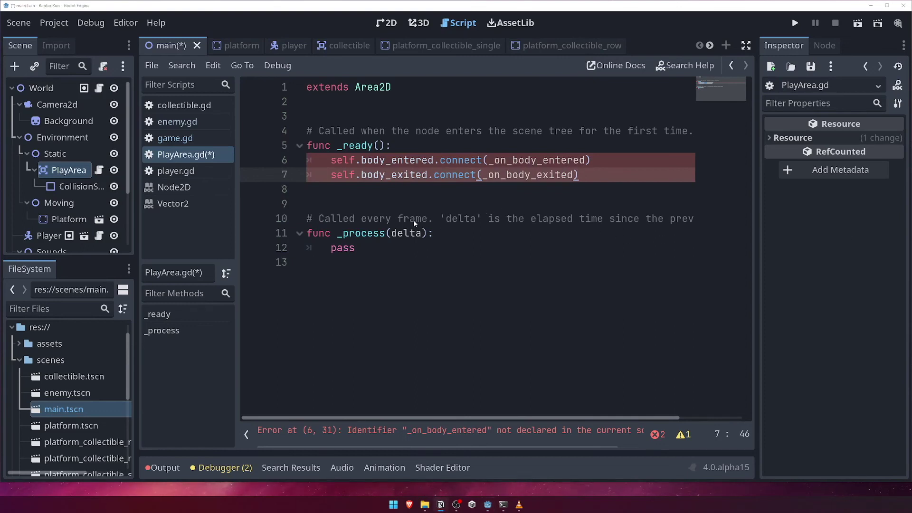
# - Add an _on_body_entered handler at the end of PlayArea.gd that calls body.set_active(true)
pyautogui.click(395, 204)
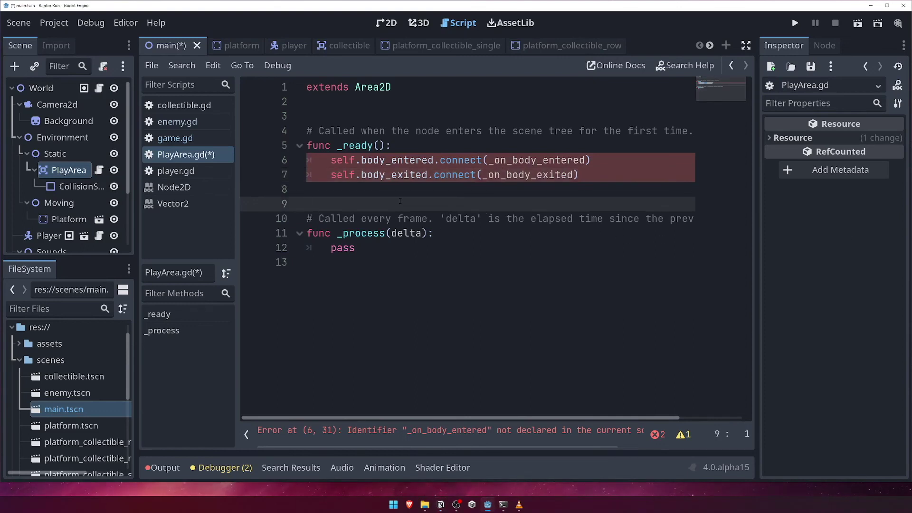
pyautogui.press('Down')
pyautogui.press('Down')
pyautogui.press('Down')
pyautogui.press('Down')
pyautogui.press('Return')
pyautogui.write('func _on_body_entered(body): \tif body.is_in_group("enemy"): \t\tbody.set_active(true)')
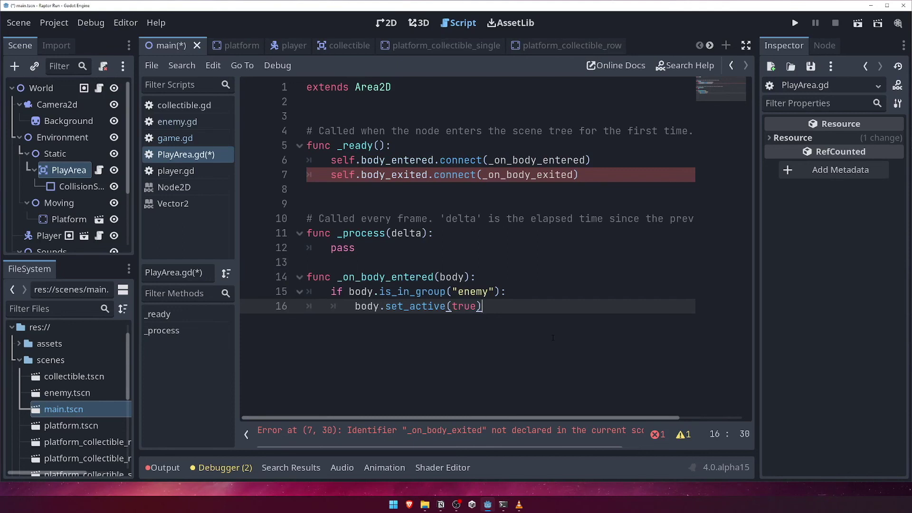
# - Add an _on_body_exited handler calling body.queue_free() for enemies, then save the script
pyautogui.press('Return')
pyautogui.press('BackSpace')
pyautogui.press('BackSpace')
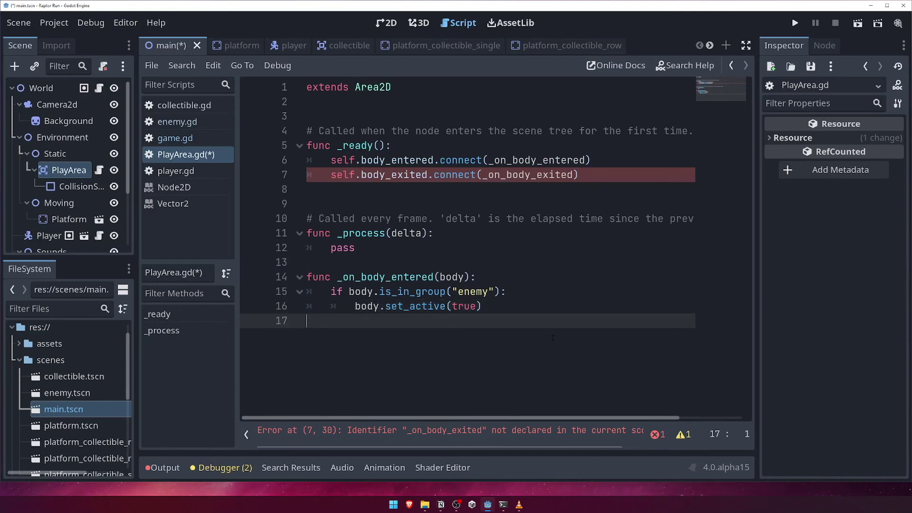
pyautogui.press('Return')
pyautogui.write('func _on_body_exited(body): \tif body.is_in_group("enemy"): \t\tbody.queue_free()')
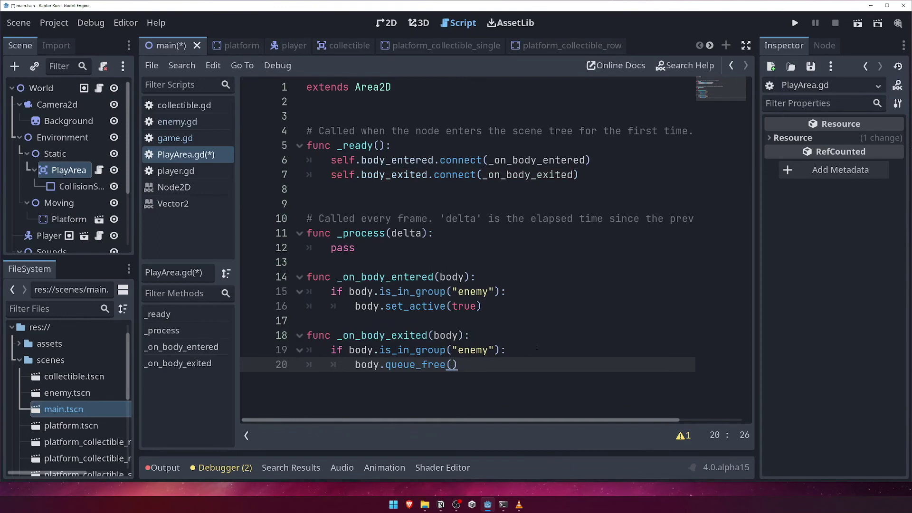
pyautogui.moveTo(470, 367); pyautogui.dragTo(356, 365)
pyautogui.press('End')
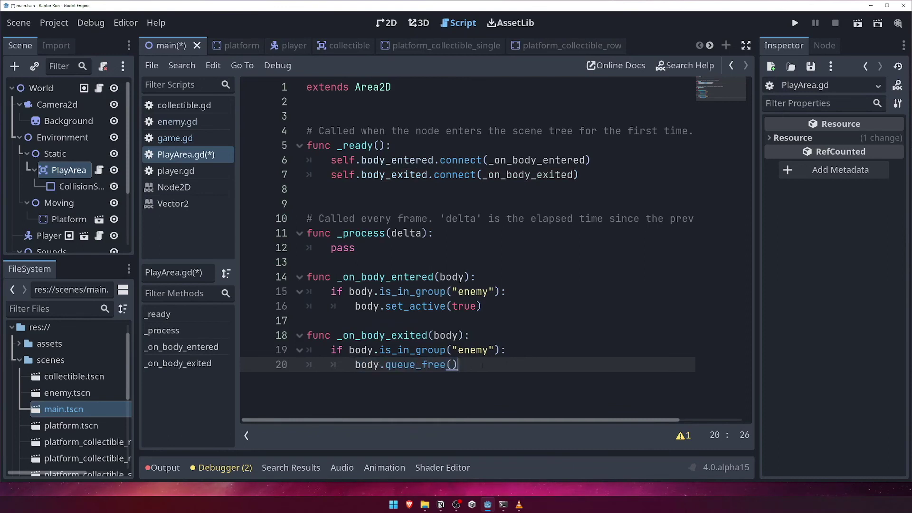
pyautogui.click(552, 350)
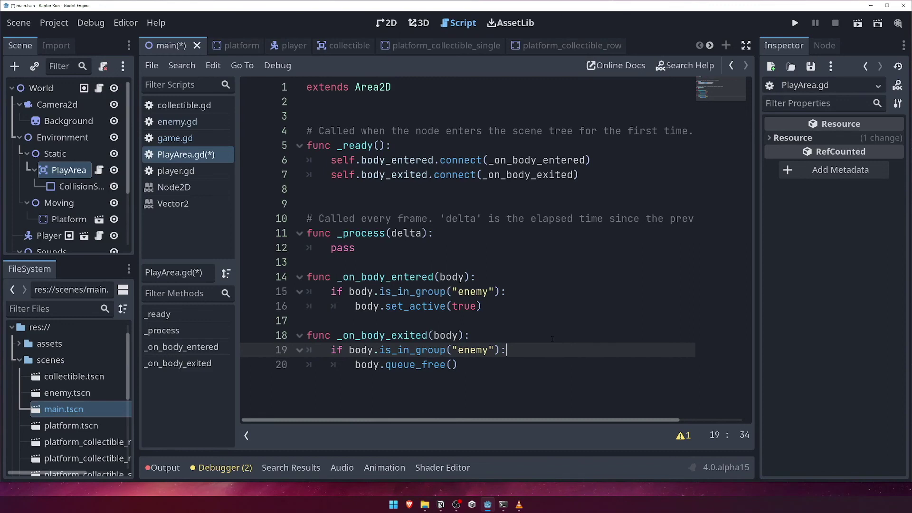
pyautogui.hotkey('ctrl', 's')
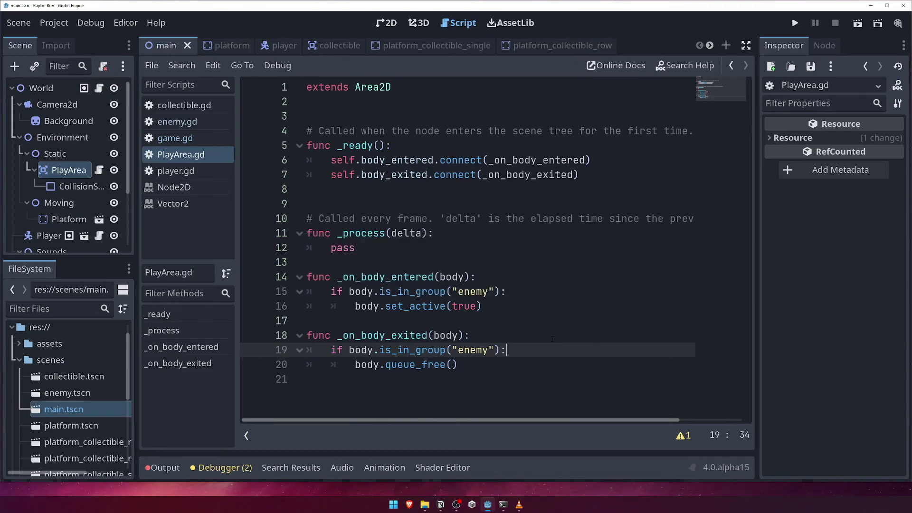
# - Run the Raptor Run project to see the raptor and an enemy dinosaur on the platforms
pyautogui.click(795, 24)
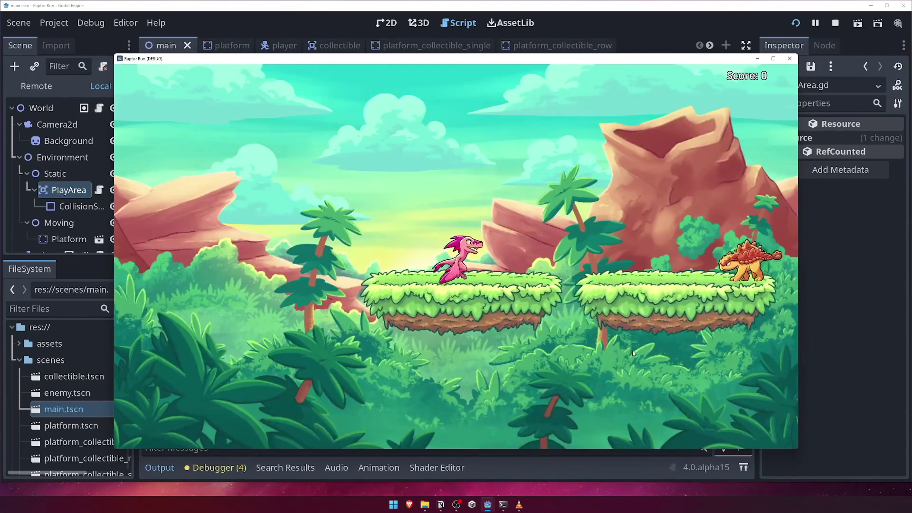